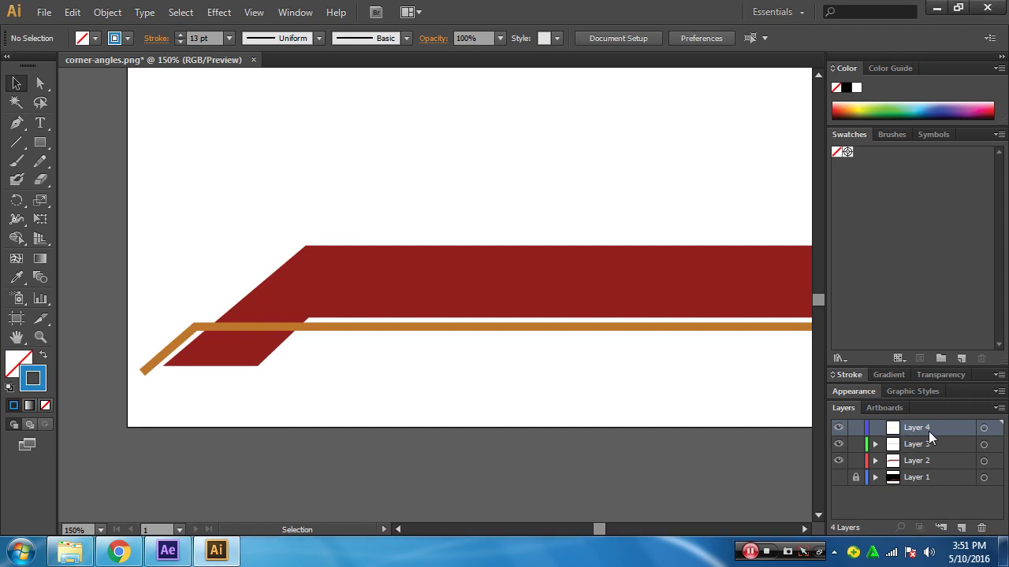
# Paste the blue stripe onto Layer 4, then toggle Layers 2, 3 and 4 visibility to check them.
pyautogui.hotkey('ctrl', 'f')
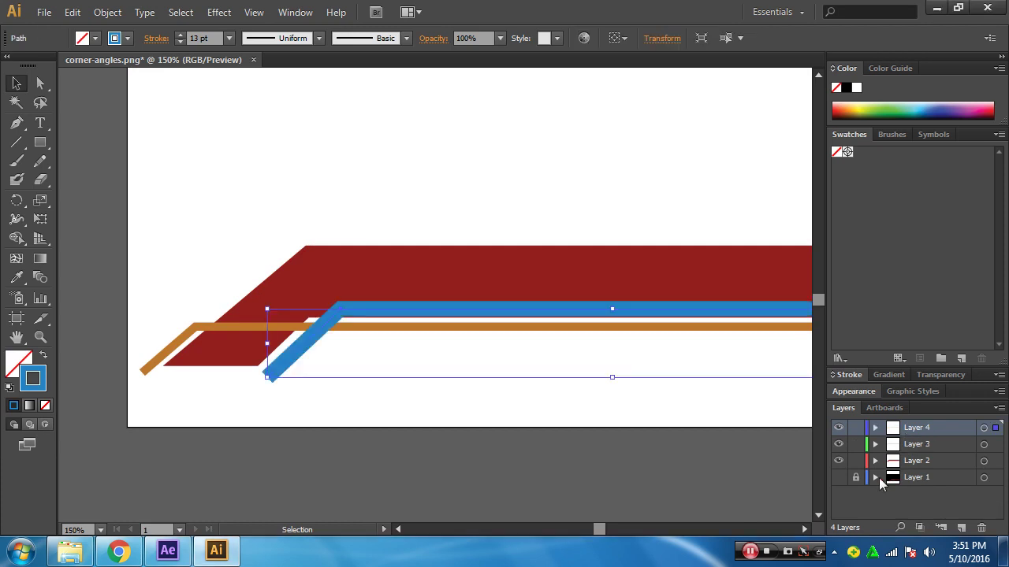
pyautogui.click(838, 461)
pyautogui.click(838, 461)
pyautogui.click(838, 445)
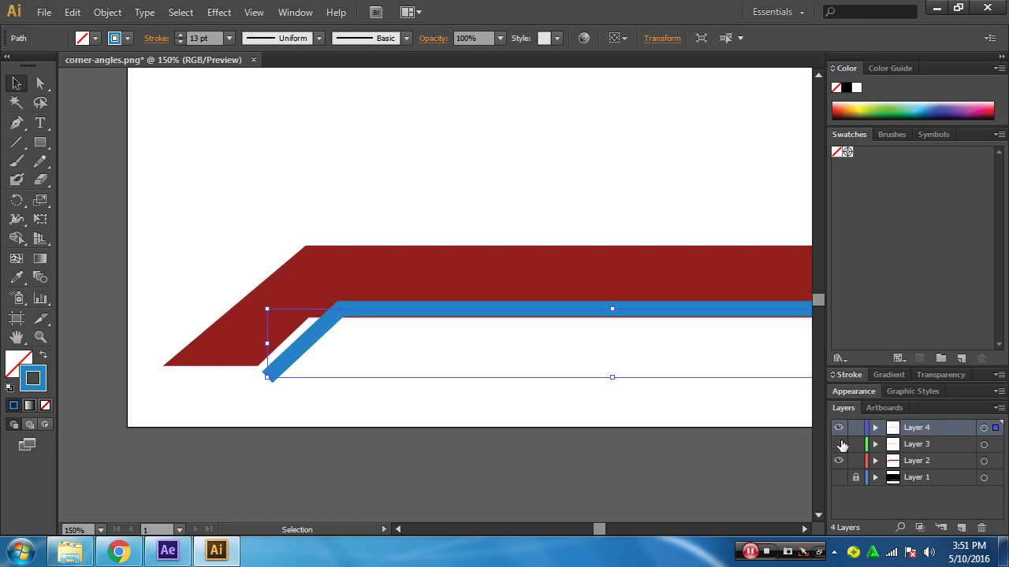
pyautogui.click(838, 445)
pyautogui.click(837, 428)
pyautogui.click(838, 428)
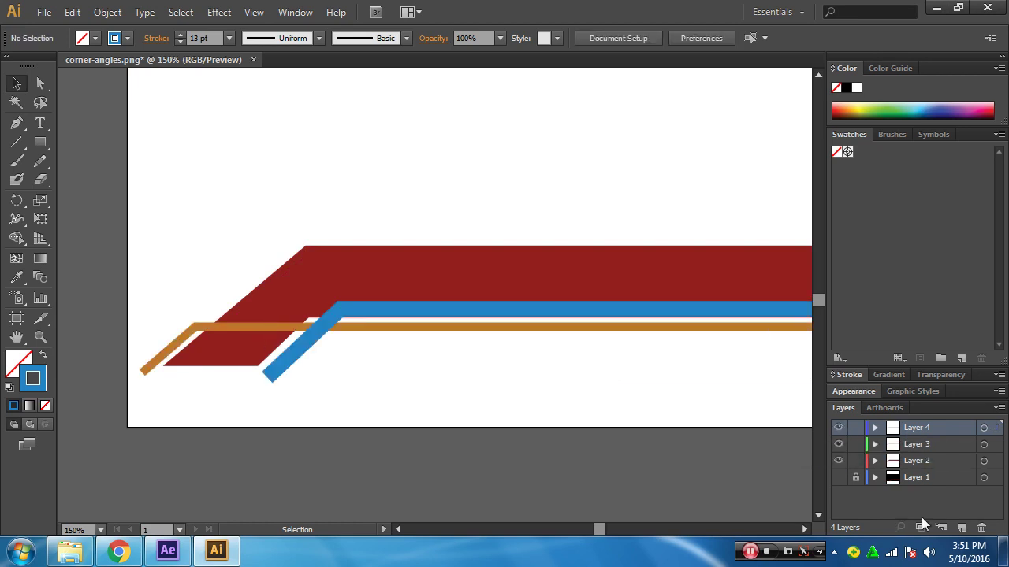
# Delete Layer 1 by dragging it to the trash, then zoom out.
pyautogui.click(923, 478)
pyautogui.moveTo(953, 482); pyautogui.dragTo(981, 527)
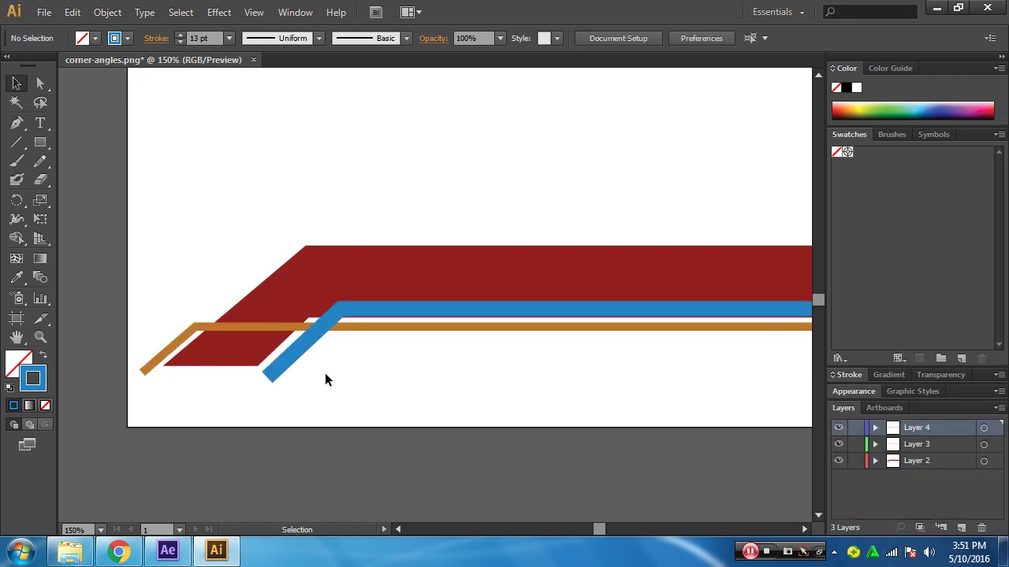
pyautogui.scroll(-1, 541, 394)
pyautogui.scroll(-2, 430, 324)
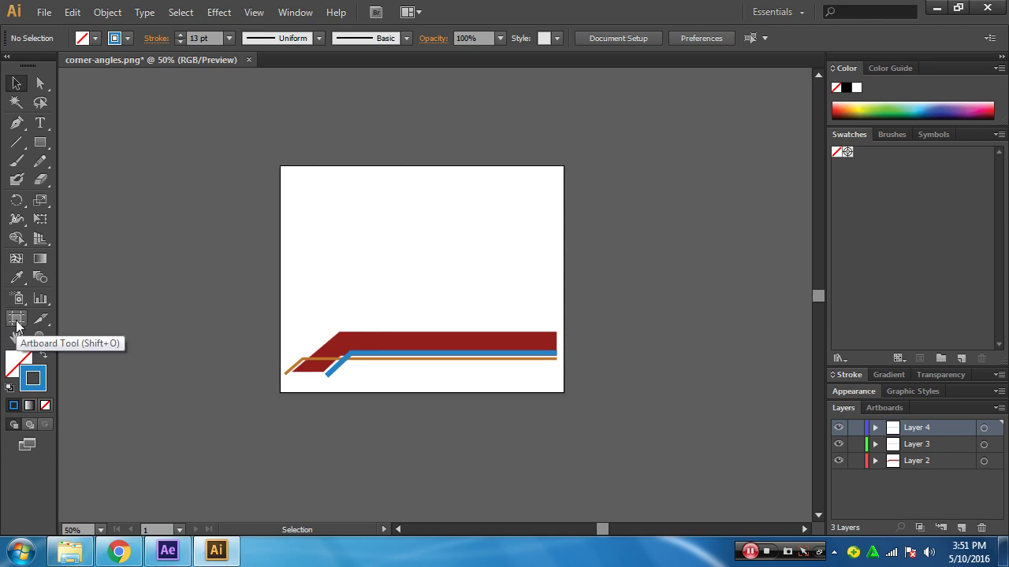
# Resize the artboard to the PAL D1/DV preset.
pyautogui.click(17, 322)
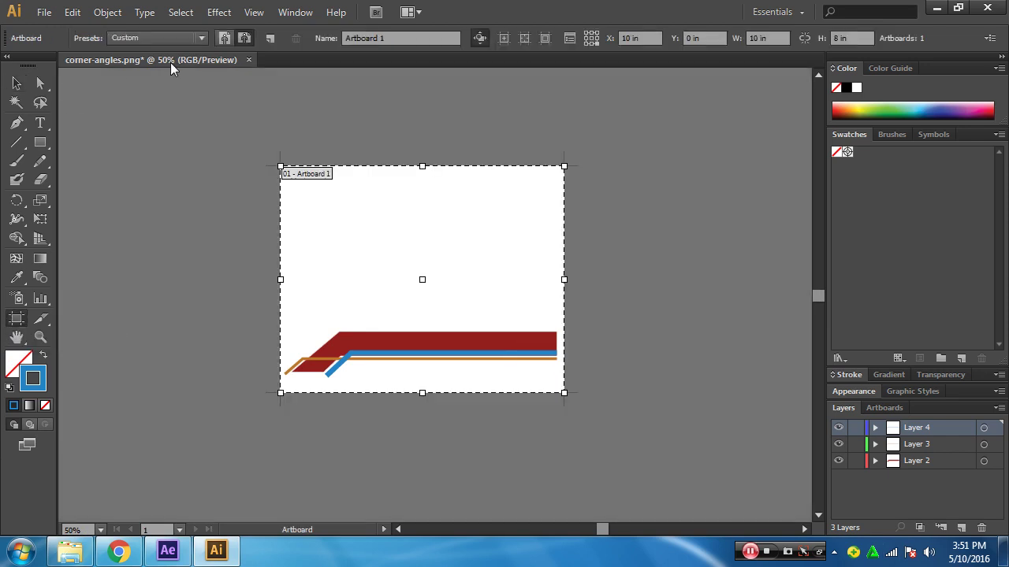
pyautogui.click(157, 39)
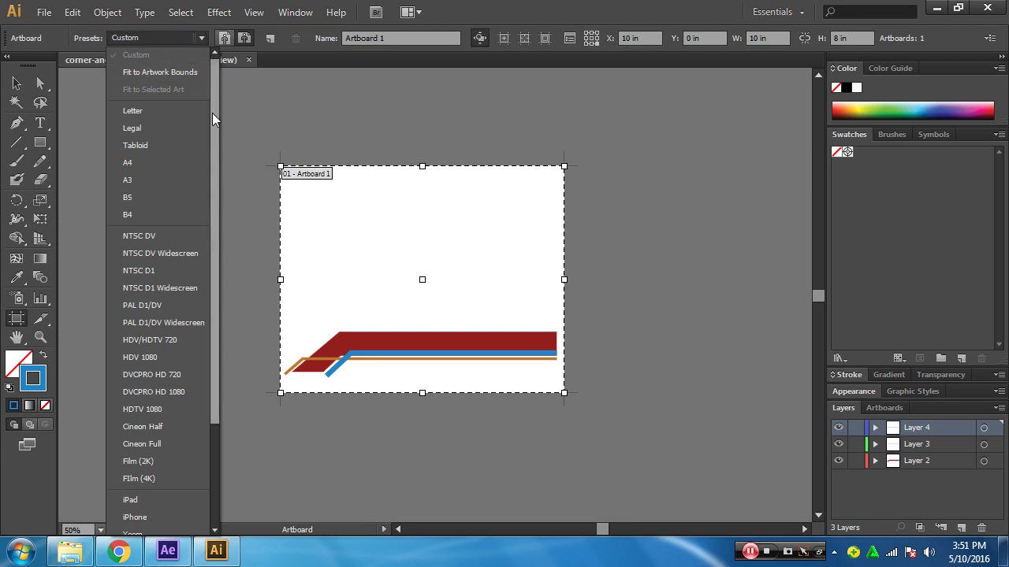
pyautogui.scroll(-2, 213, 126)
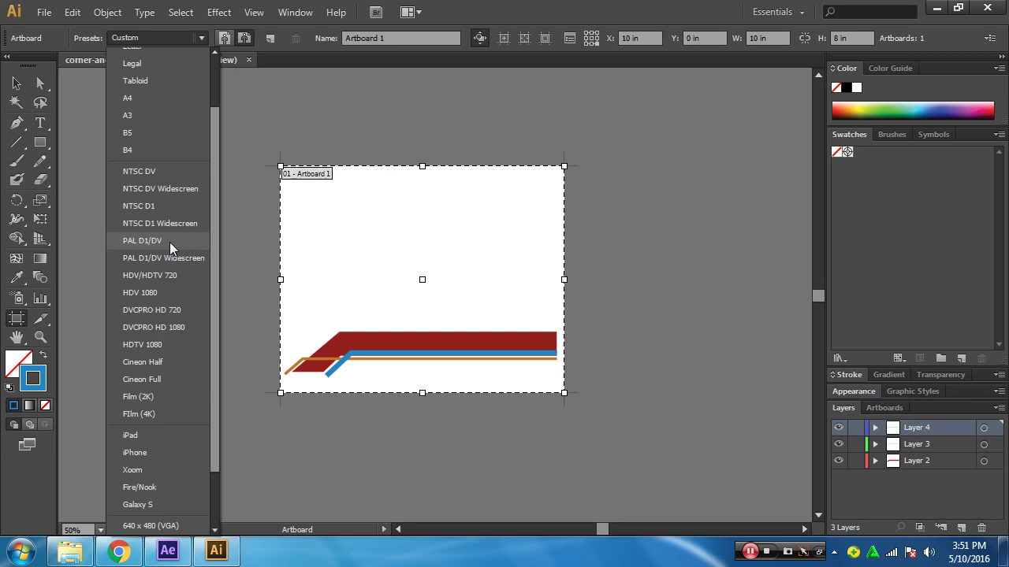
pyautogui.click(169, 242)
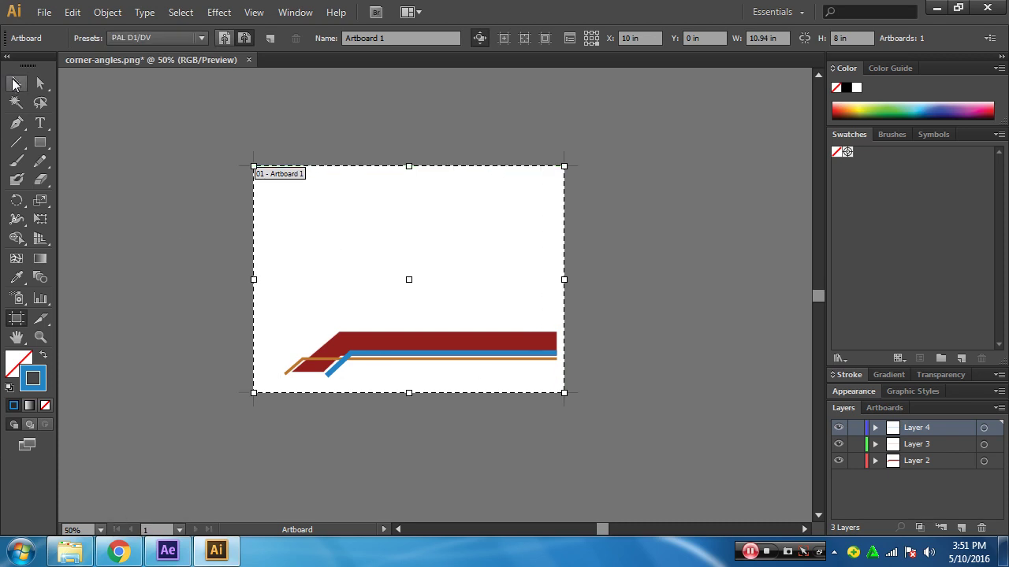
# Move the three stripes down and left, and pan the artboard into view.
pyautogui.click(17, 83)
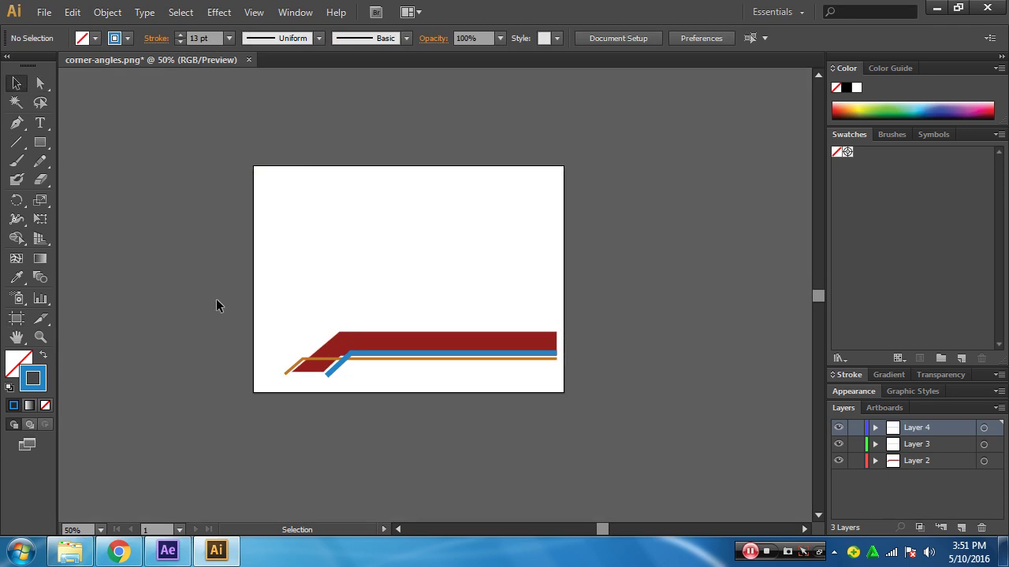
pyautogui.moveTo(216, 304); pyautogui.dragTo(504, 394)
pyautogui.moveTo(490, 350)
pyautogui.mouseDown()
pyautogui.moveTo(438, 365)
pyautogui.moveTo(509, 295)
pyautogui.mouseUp()
pyautogui.click(191, 444)
pyautogui.hotkey('ctrl', '+')
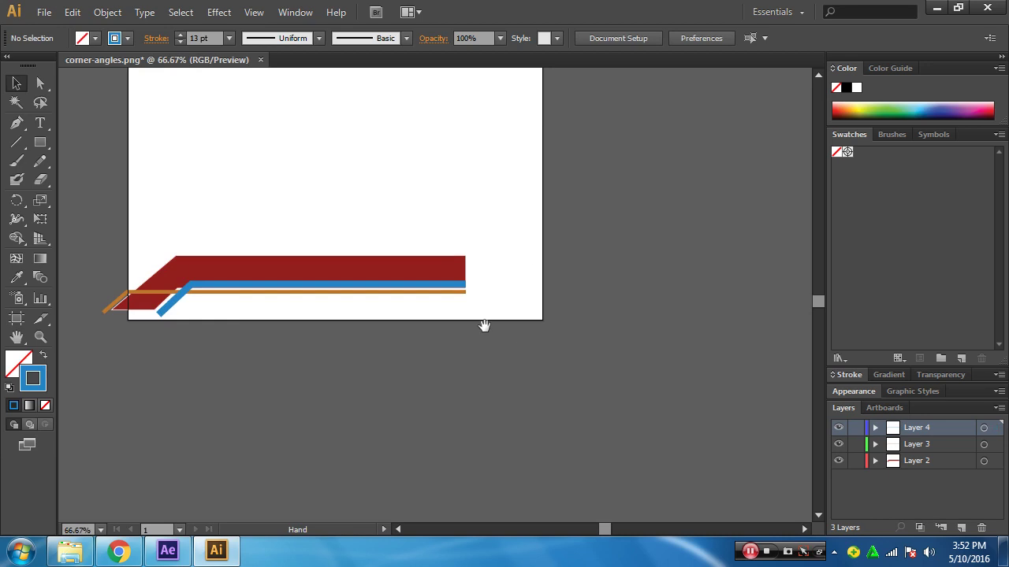
pyautogui.moveTo(484, 326); pyautogui.dragTo(513, 416)
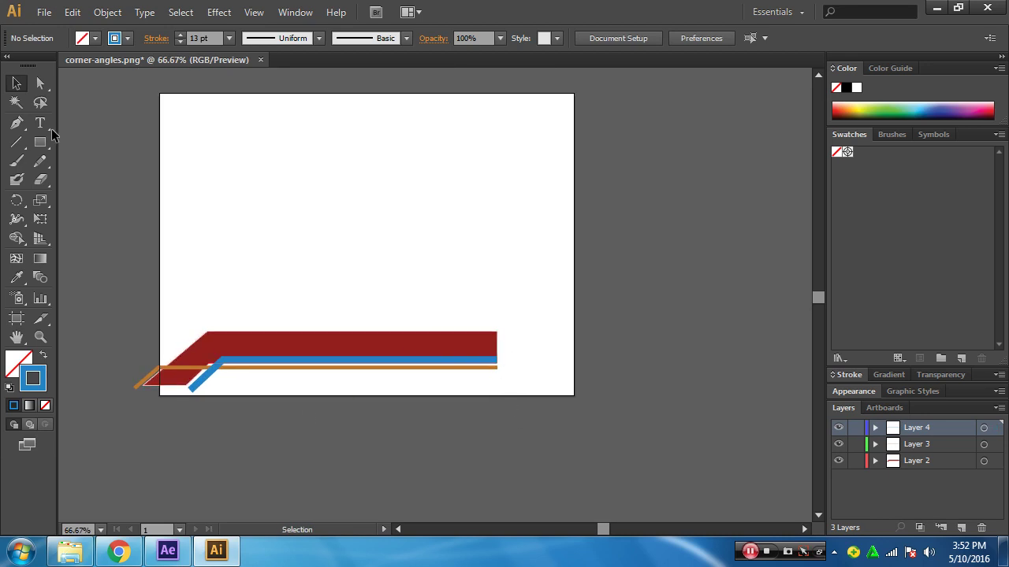
pyautogui.moveTo(518, 299); pyautogui.dragTo(502, 354)
# Lengthen the stripes by nudging their right-end anchor points two steps right.
pyautogui.click(40, 83)
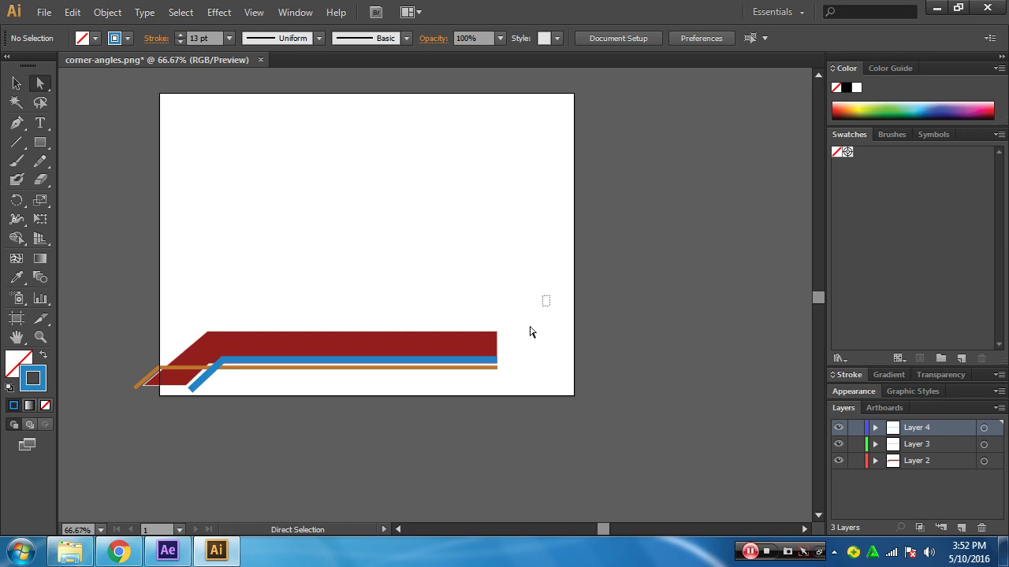
pyautogui.moveTo(544, 297); pyautogui.dragTo(457, 416)
pyautogui.press('Right')
pyautogui.press('Right')
pyautogui.press('Right')
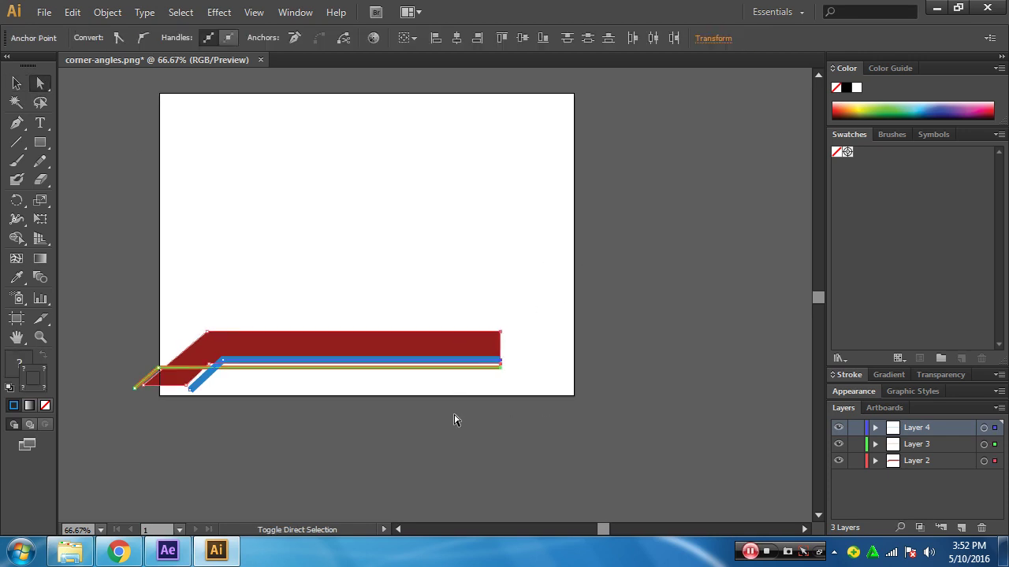
pyautogui.press('Right')
pyautogui.press('Right')
pyautogui.press('Right')
pyautogui.press('Right')
pyautogui.press('Right')
pyautogui.press('Right')
# Move all three stripes up and right so they sit inside the artboard.
pyautogui.click(16, 82)
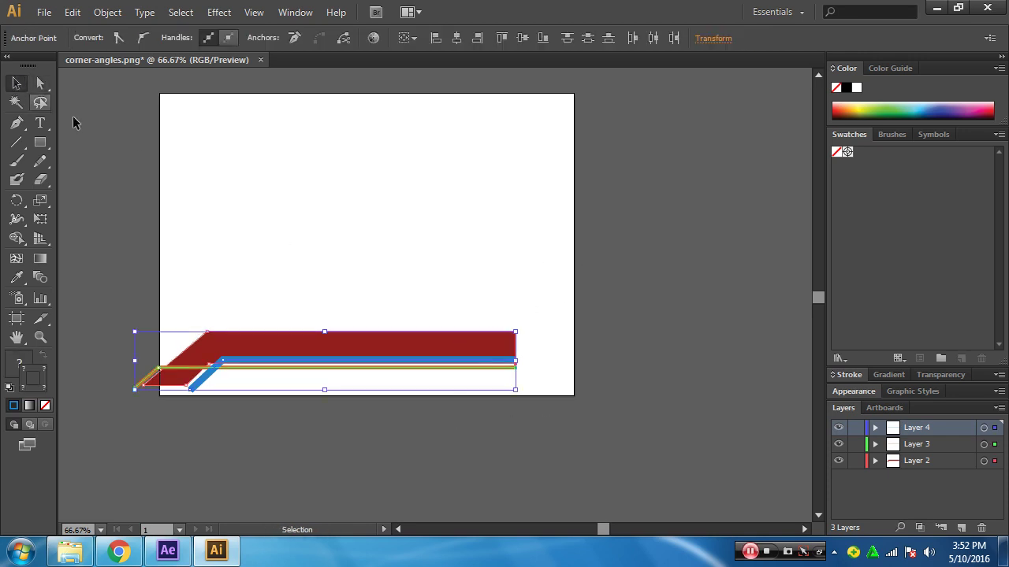
pyautogui.click(83, 311)
pyautogui.moveTo(130, 308)
pyautogui.mouseDown()
pyautogui.moveTo(244, 365)
pyautogui.moveTo(279, 343)
pyautogui.mouseUp()
pyautogui.click(103, 370)
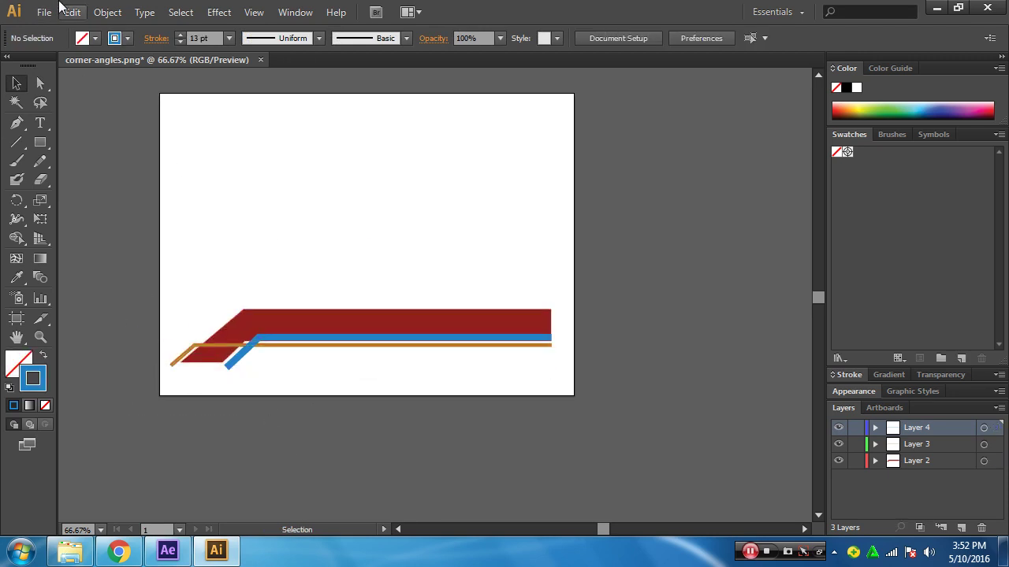
# Export the artwork as Photoshop file corner-angles.psd at Screen (72 ppi), then bring After Effects forward.
pyautogui.click(45, 12)
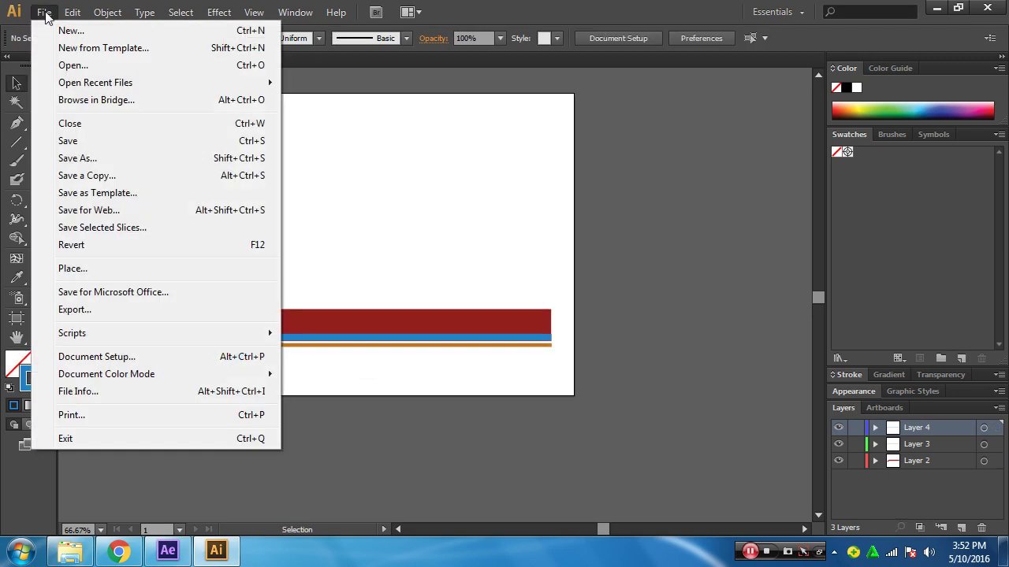
pyautogui.click(113, 310)
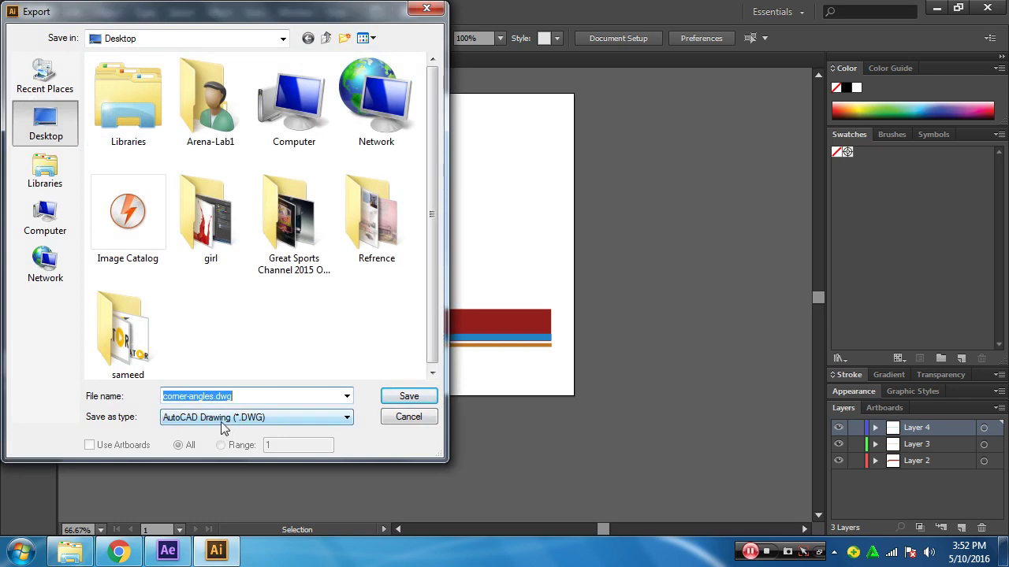
pyautogui.click(221, 423)
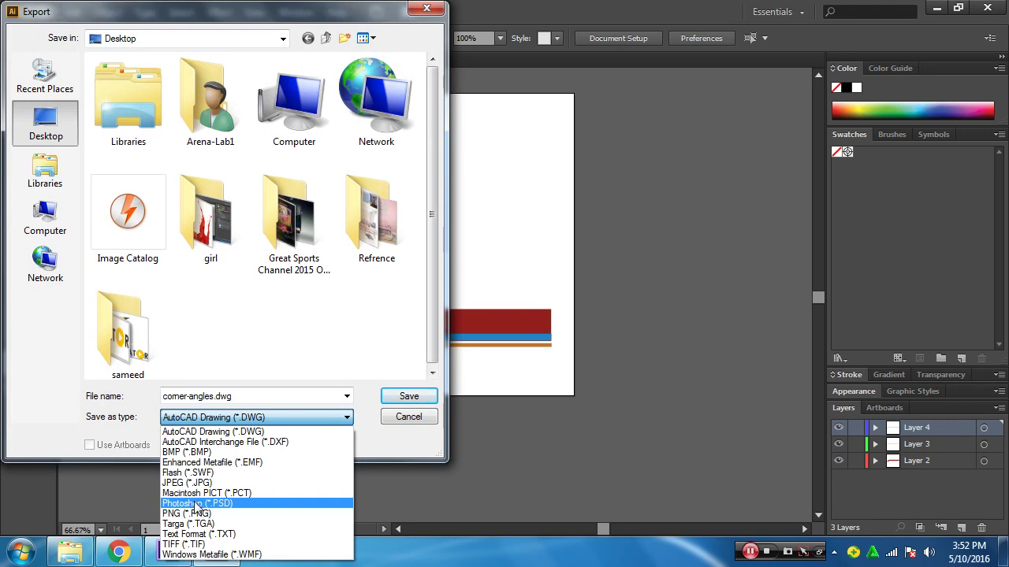
pyautogui.click(195, 503)
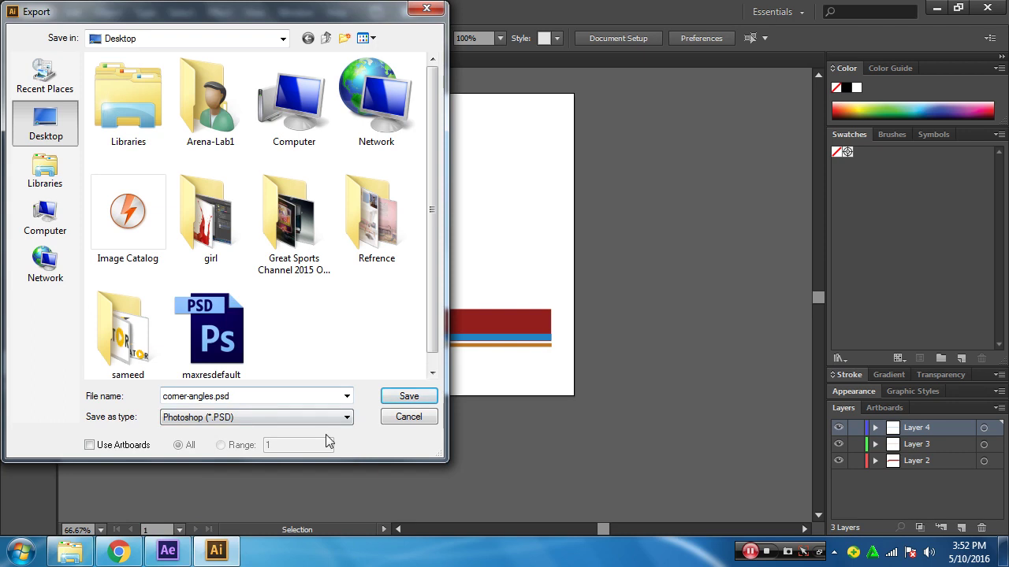
pyautogui.click(409, 396)
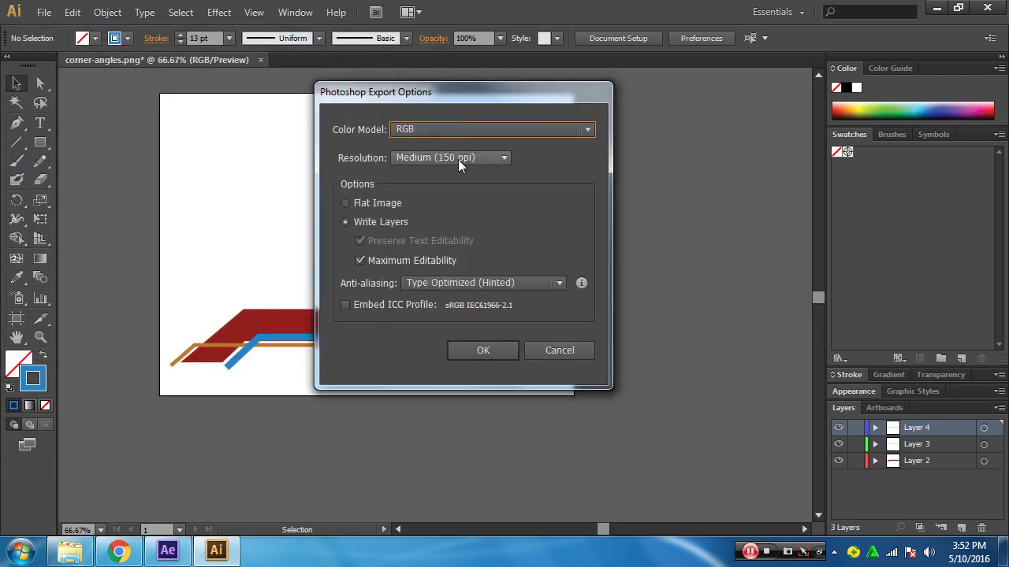
pyautogui.click(457, 159)
pyautogui.click(455, 175)
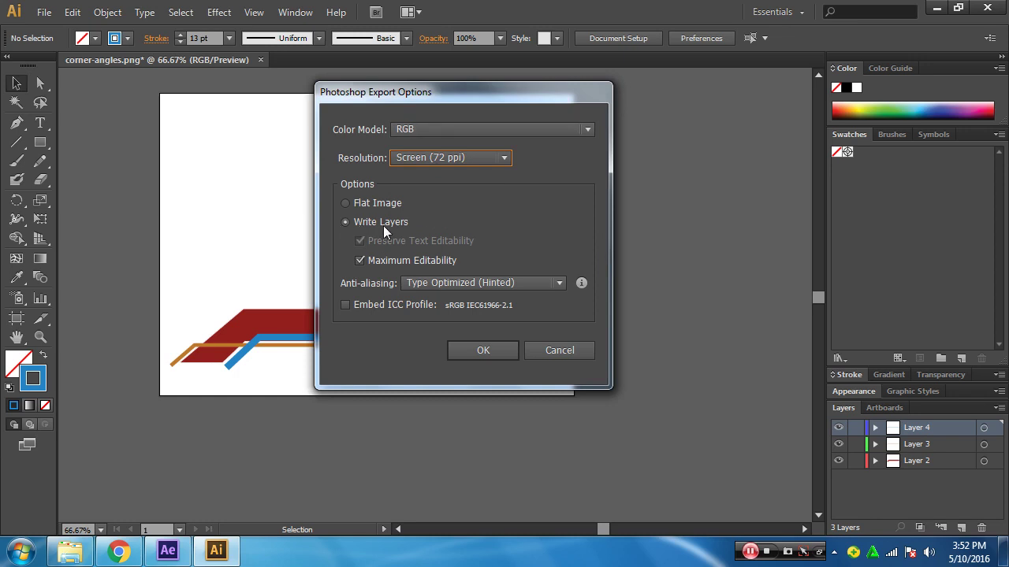
pyautogui.click(474, 353)
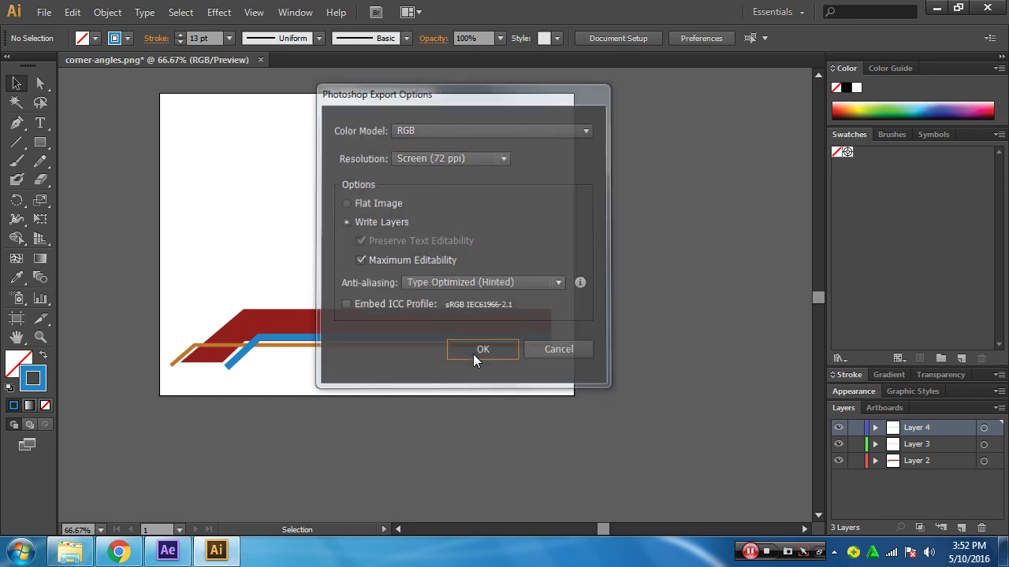
pyautogui.click(167, 551)
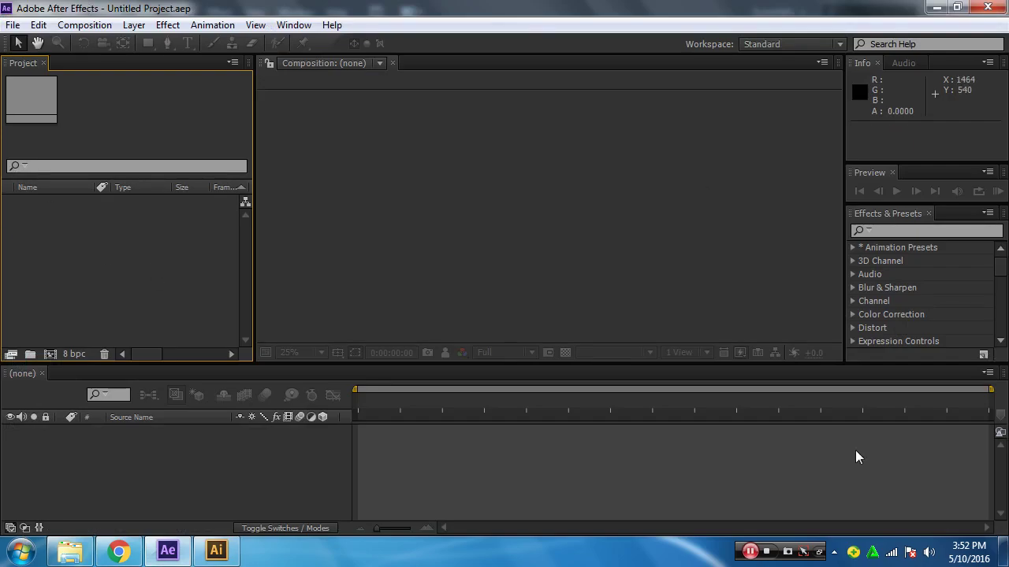
# Reset the Standard workspace to its default layout and confirm with Yes.
pyautogui.click(293, 24)
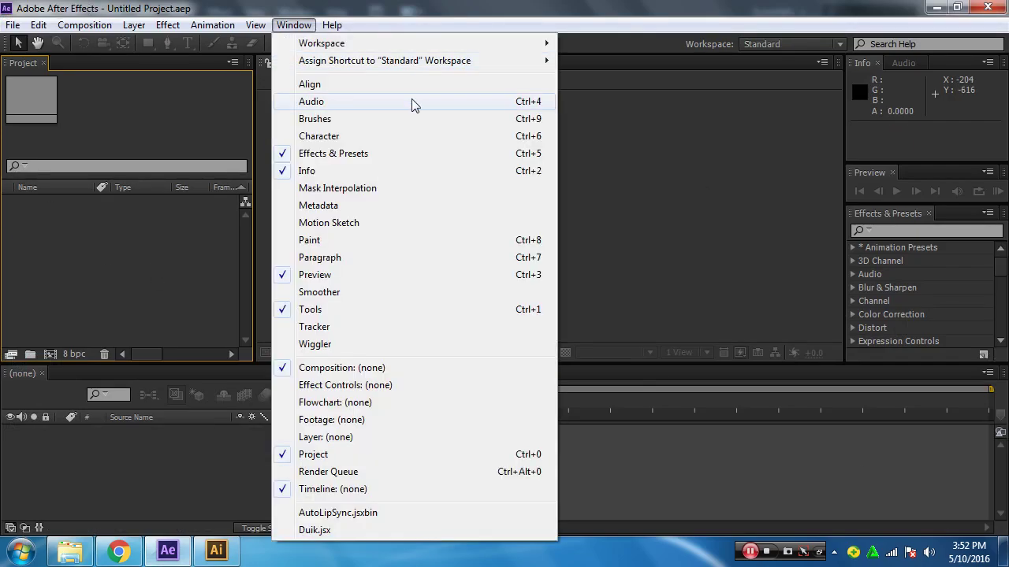
pyautogui.moveTo(433, 46)
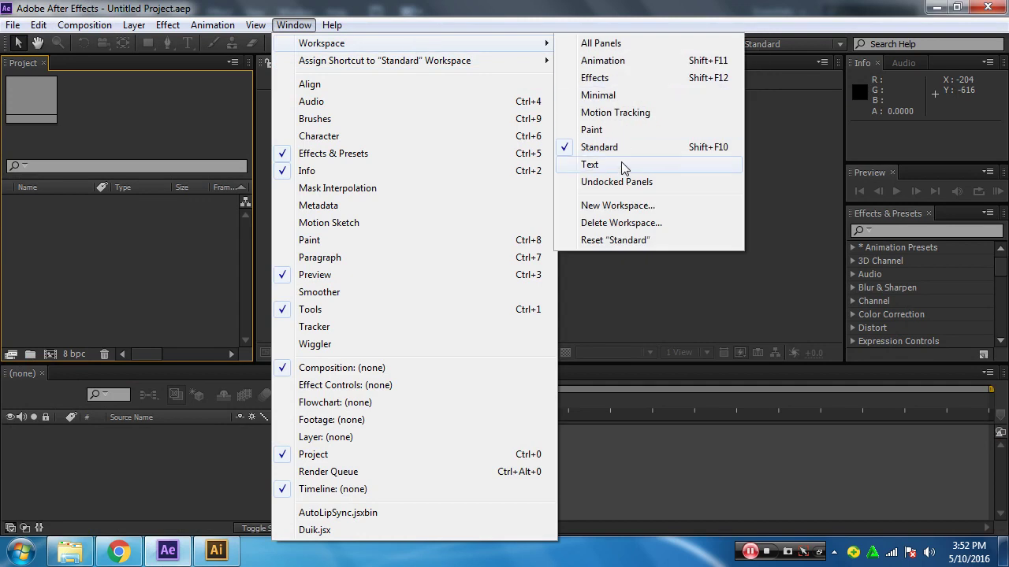
pyautogui.click(610, 241)
pyautogui.click(557, 294)
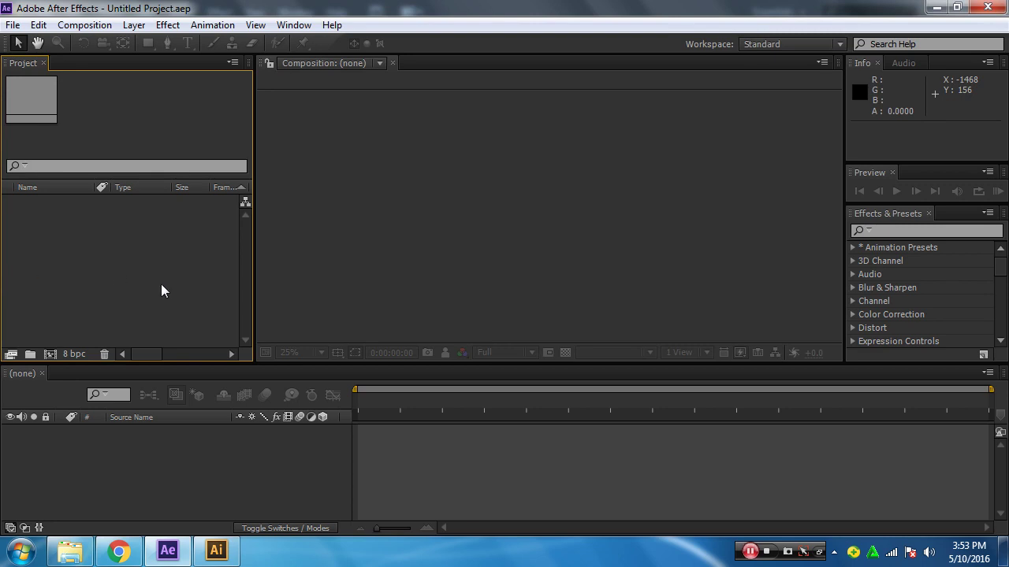
# Import corner-angles.psd as Composition - Retain Layer Sizes, keeping editable layer styles.
pyautogui.doubleClick(71, 236)
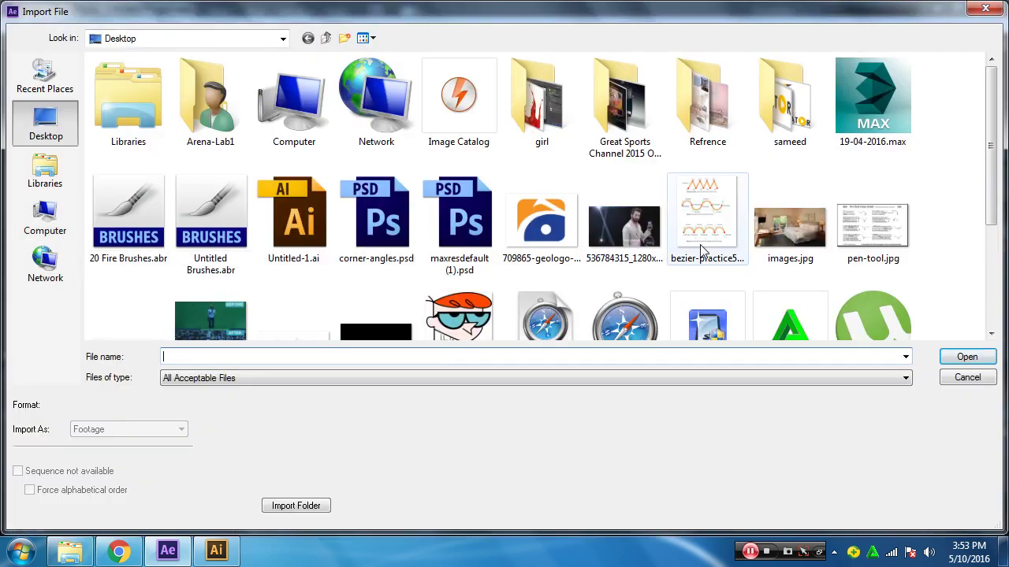
pyautogui.click(391, 251)
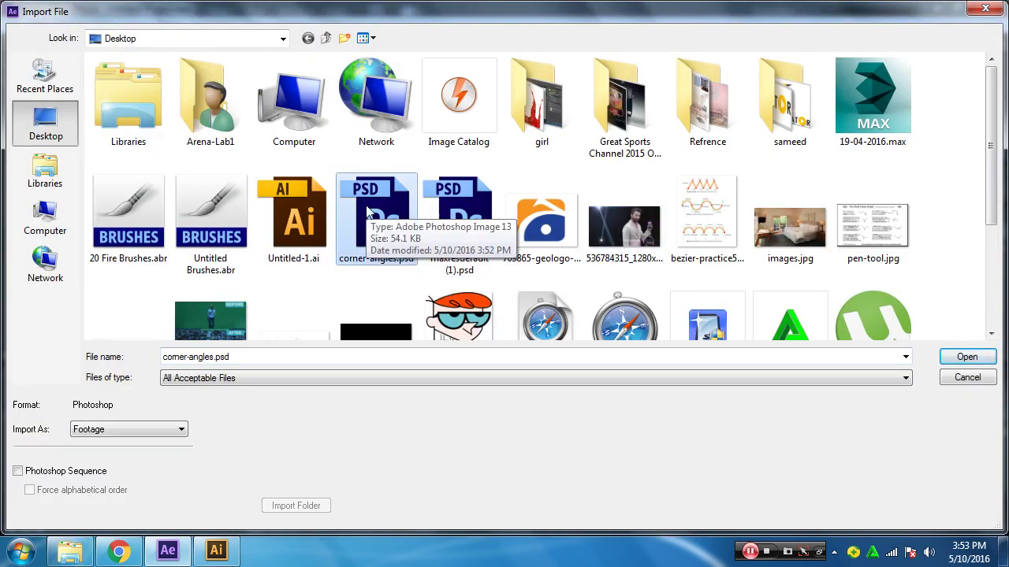
pyautogui.click(965, 357)
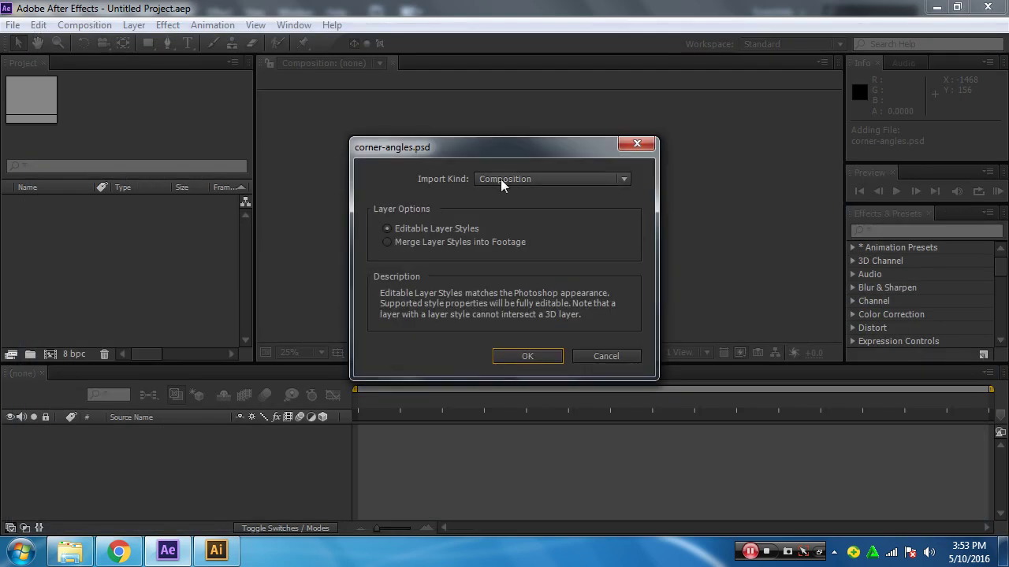
pyautogui.click(500, 179)
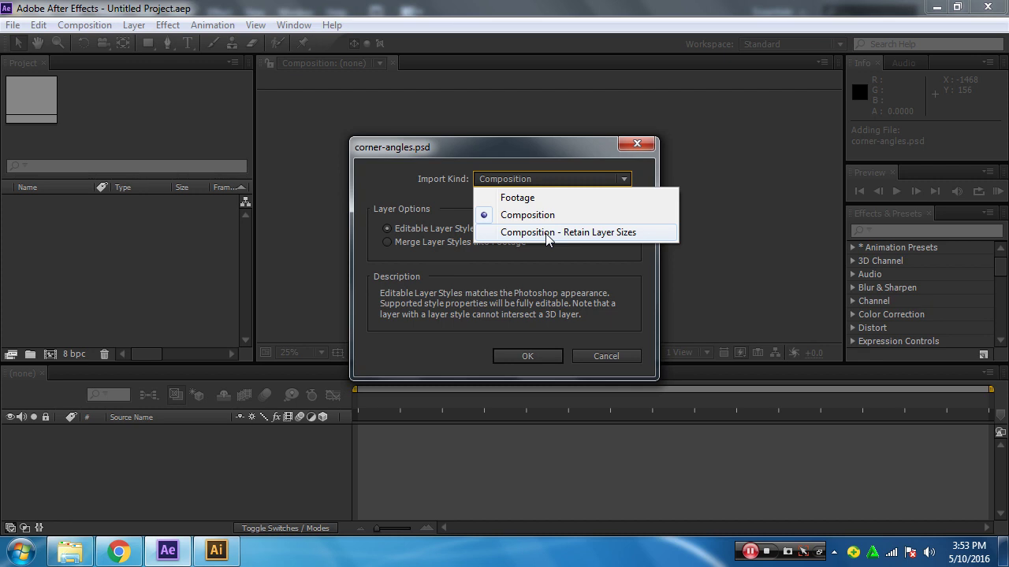
pyautogui.click(548, 232)
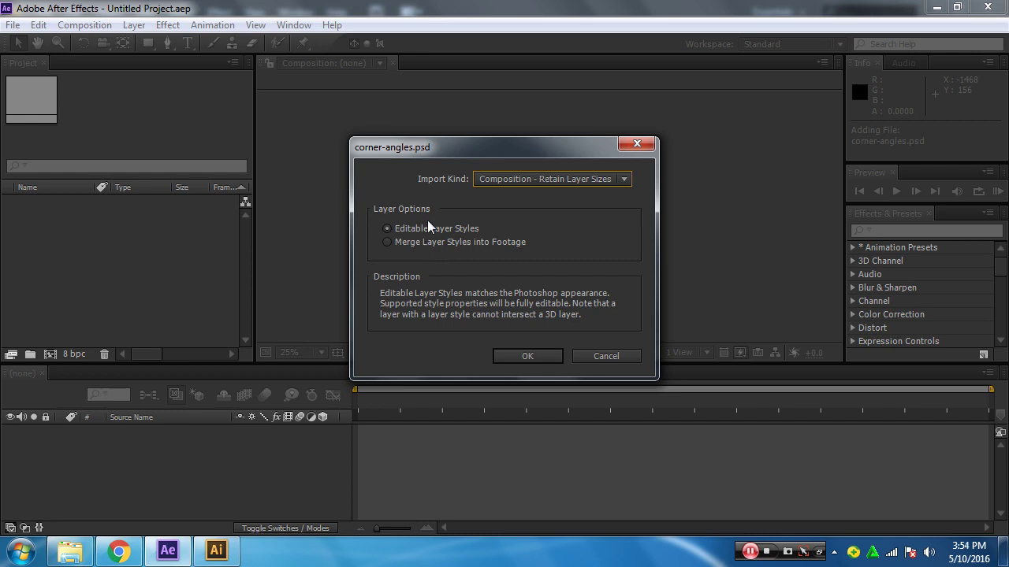
pyautogui.click(524, 359)
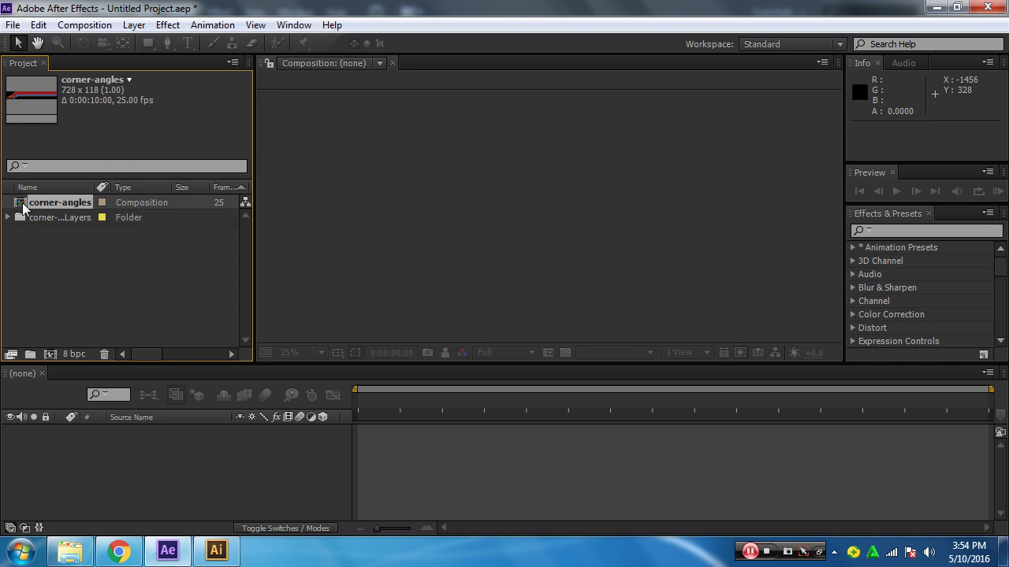
# Open the corner-angles composition and switch its settings to the PAL D1/DV preset, 720 × 576.
pyautogui.doubleClick(22, 205)
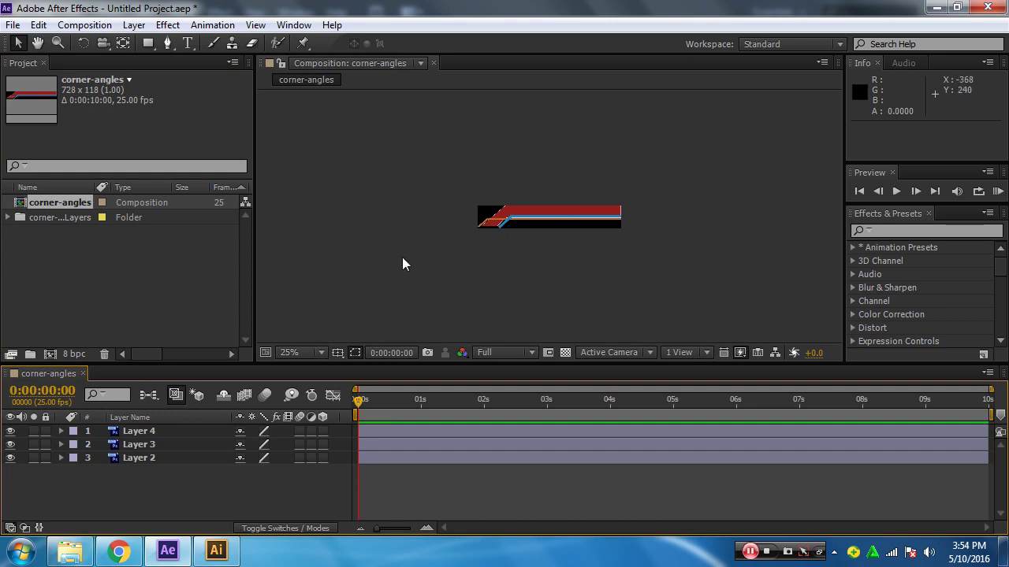
pyautogui.click(84, 25)
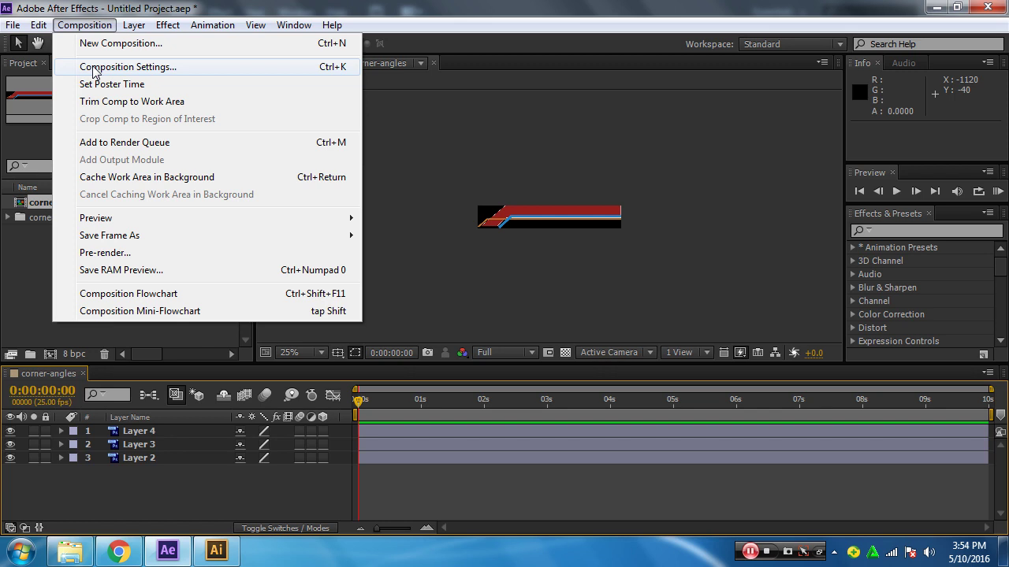
pyautogui.click(96, 70)
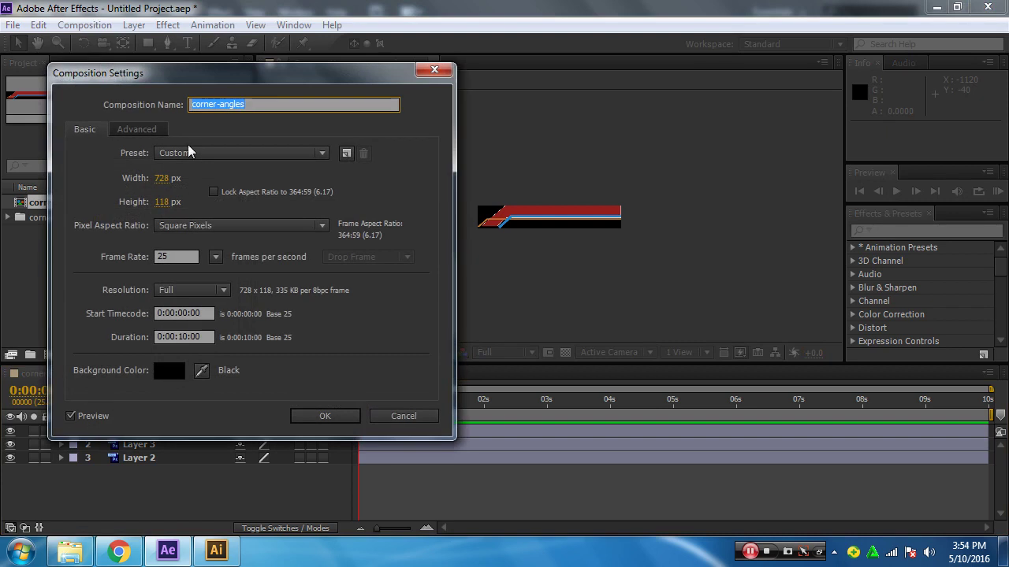
pyautogui.click(198, 155)
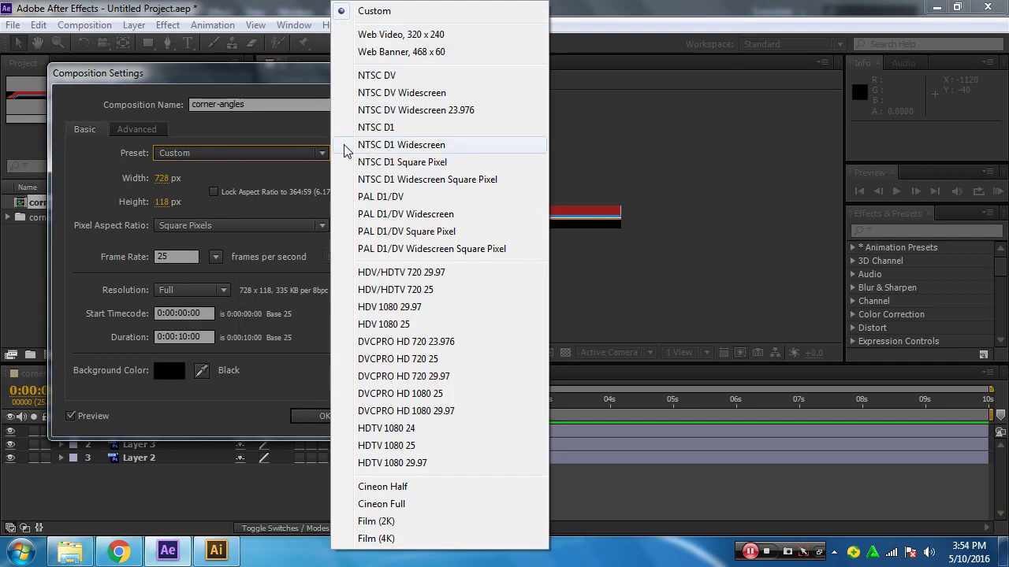
pyautogui.click(391, 202)
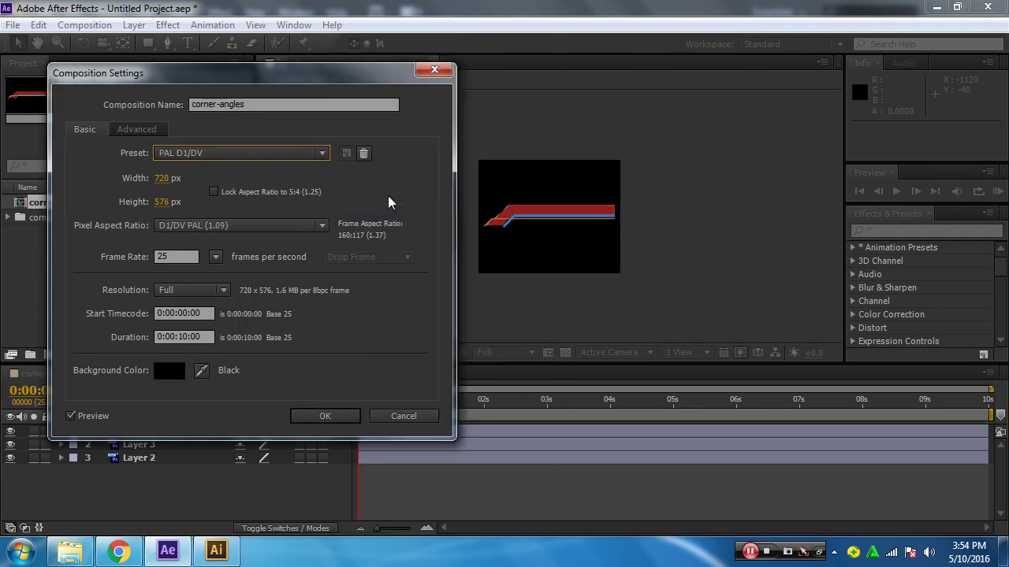
pyautogui.click(338, 420)
# Check the artwork in Illustrator briefly and return to After Effects.
pyautogui.scroll(1, 509, 274)
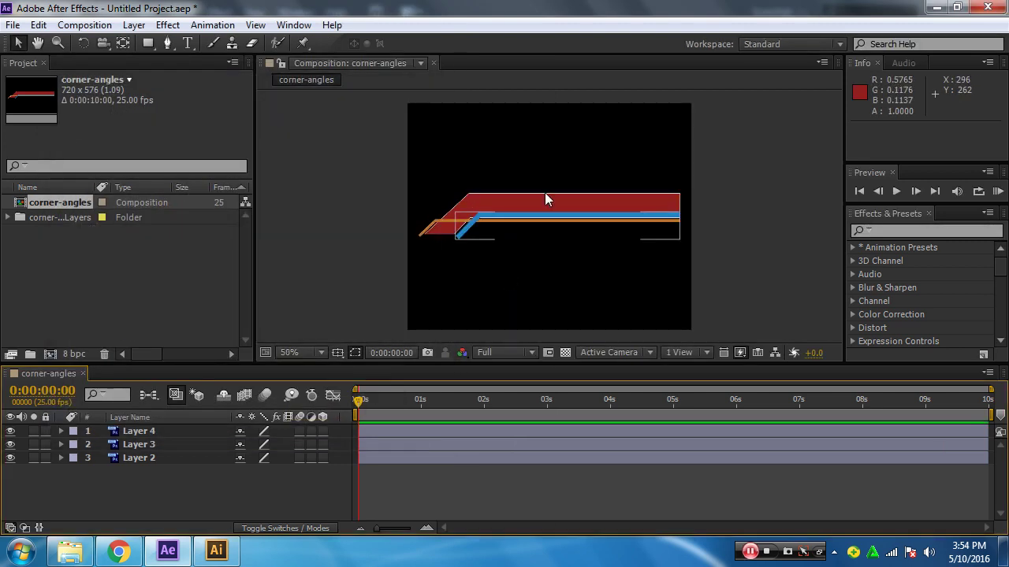
pyautogui.click(218, 553)
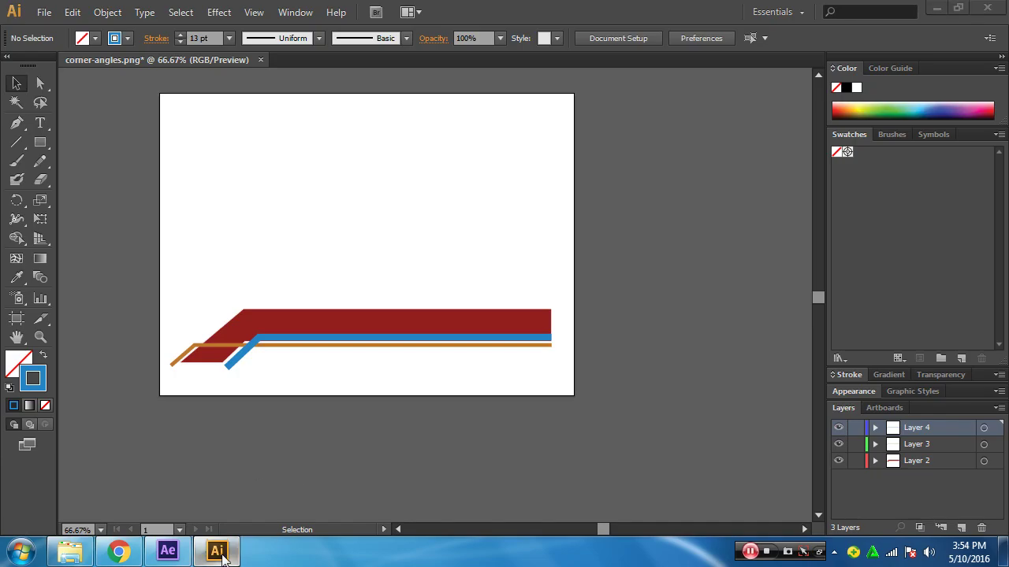
pyautogui.click(167, 550)
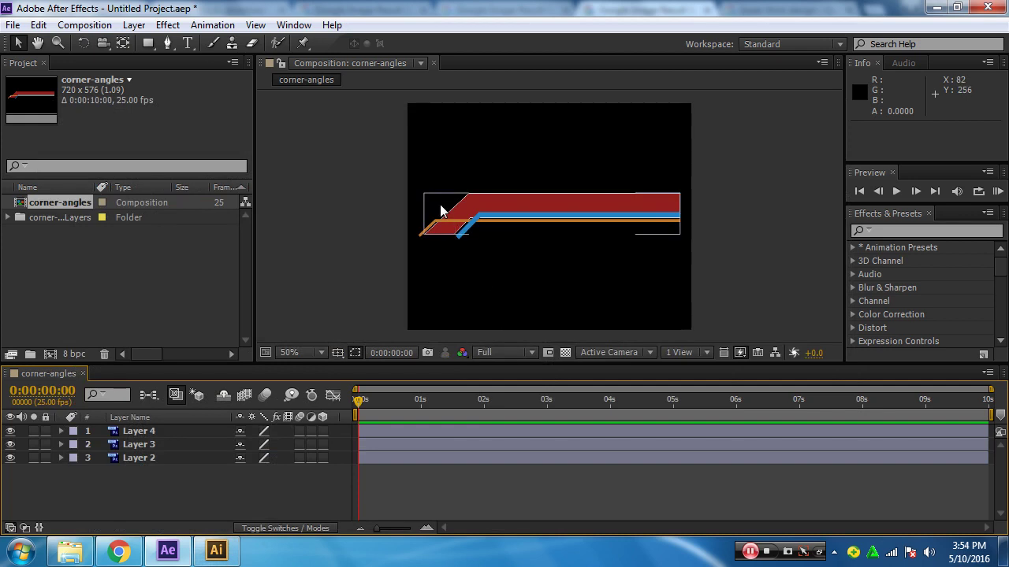
# Set the corner-angles composition's background colour to white (FFFFFF) in Composition Settings.
pyautogui.click(566, 354)
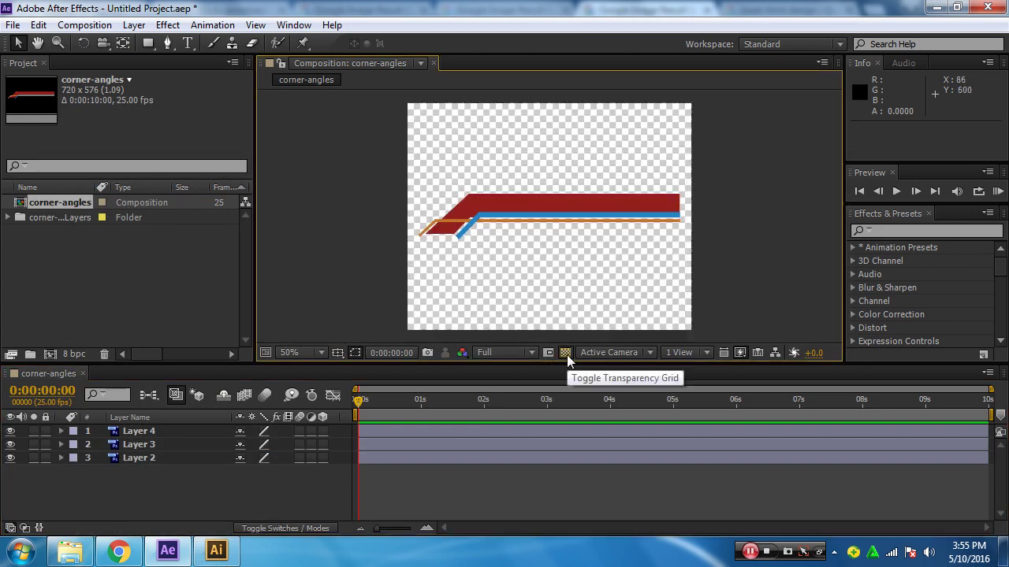
pyautogui.click(565, 354)
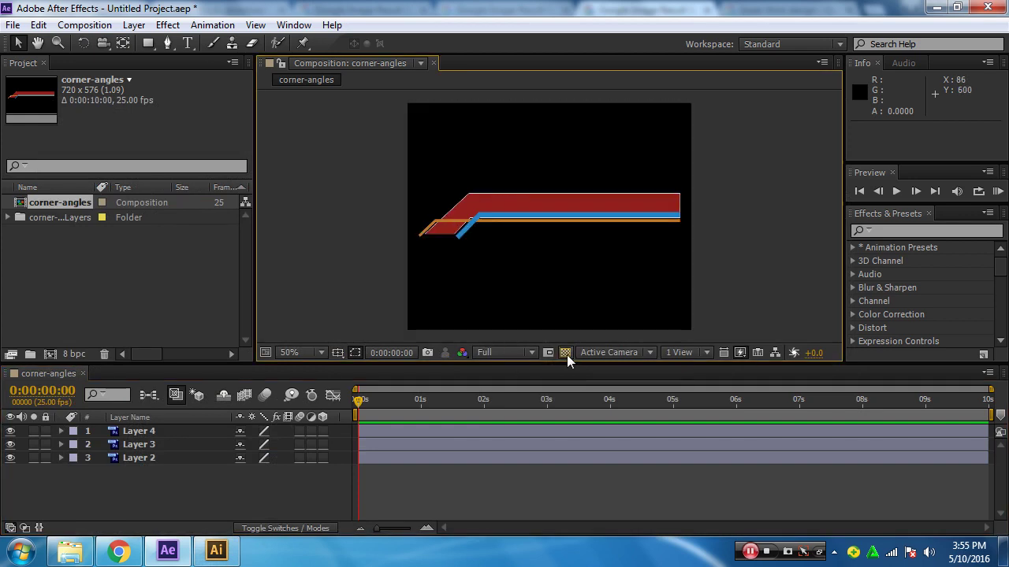
pyautogui.click(89, 27)
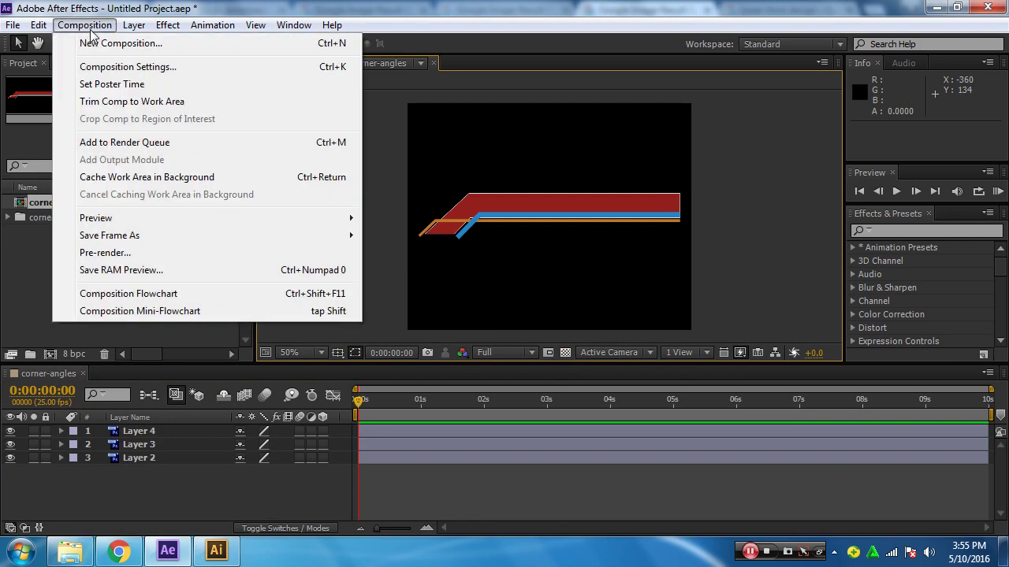
pyautogui.click(102, 67)
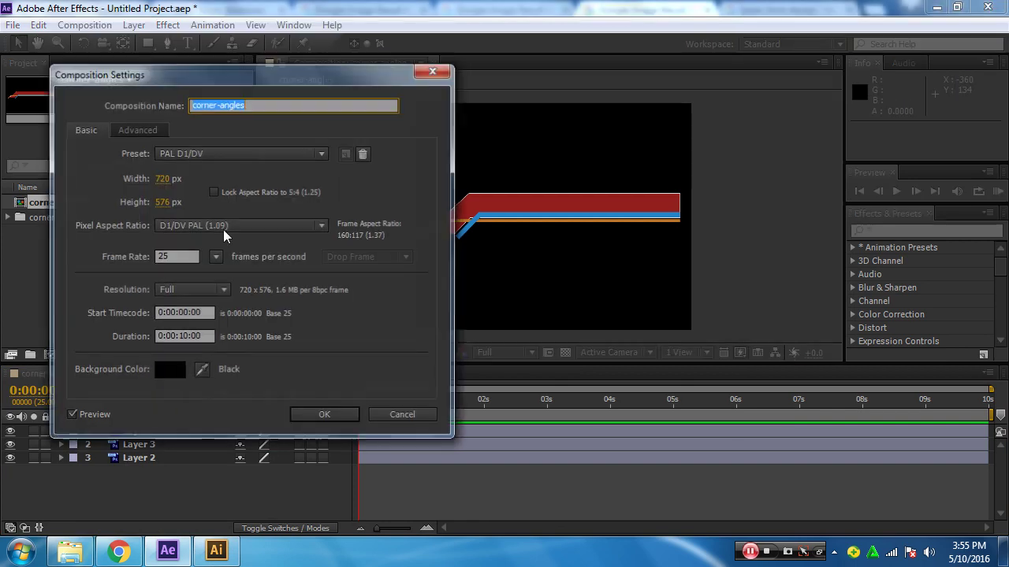
pyautogui.click(170, 372)
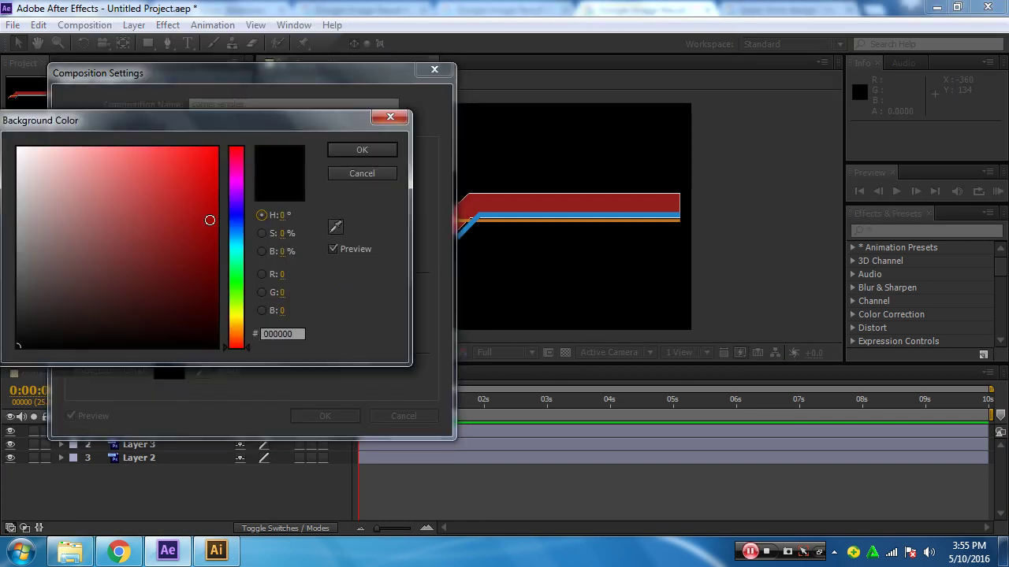
pyautogui.moveTo(159, 192)
pyautogui.mouseDown()
pyautogui.moveTo(79, 168)
pyautogui.moveTo(2, 122)
pyautogui.mouseUp()
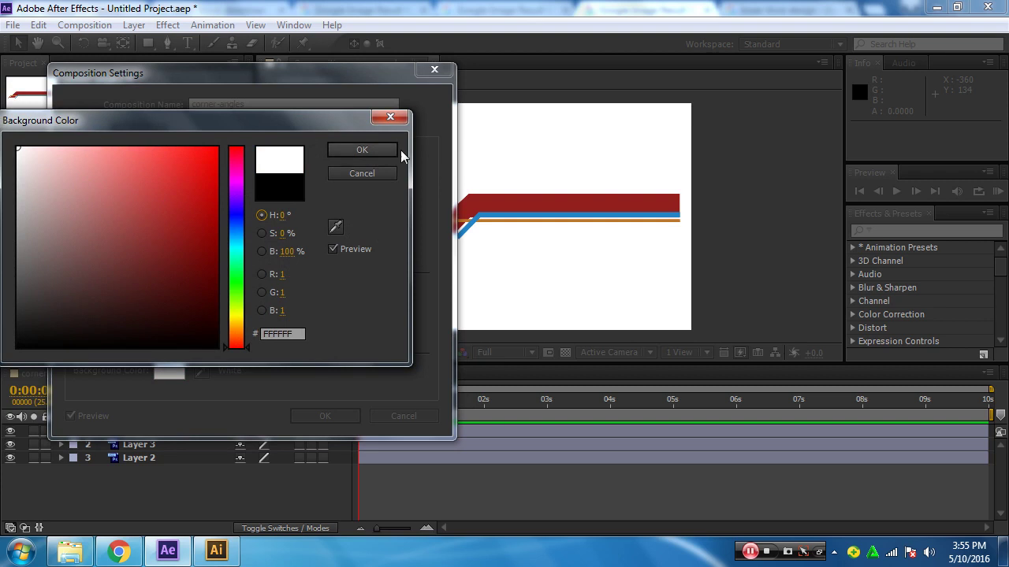
pyautogui.click(376, 153)
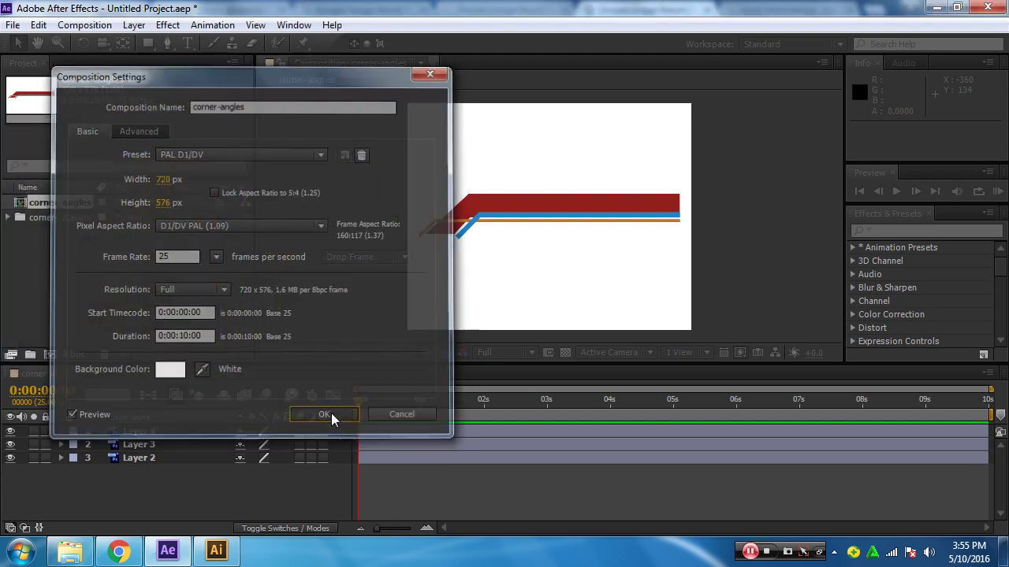
pyautogui.click(331, 414)
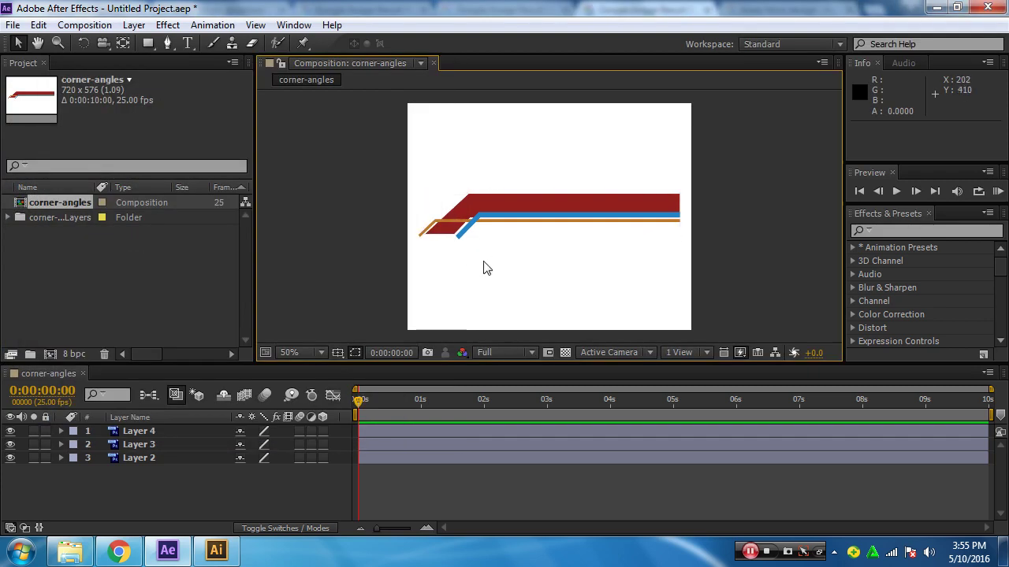
# Select the three logo shapes and drag them off the frame toward the lower left.
pyautogui.moveTo(121, 465); pyautogui.dragTo(23, 461)
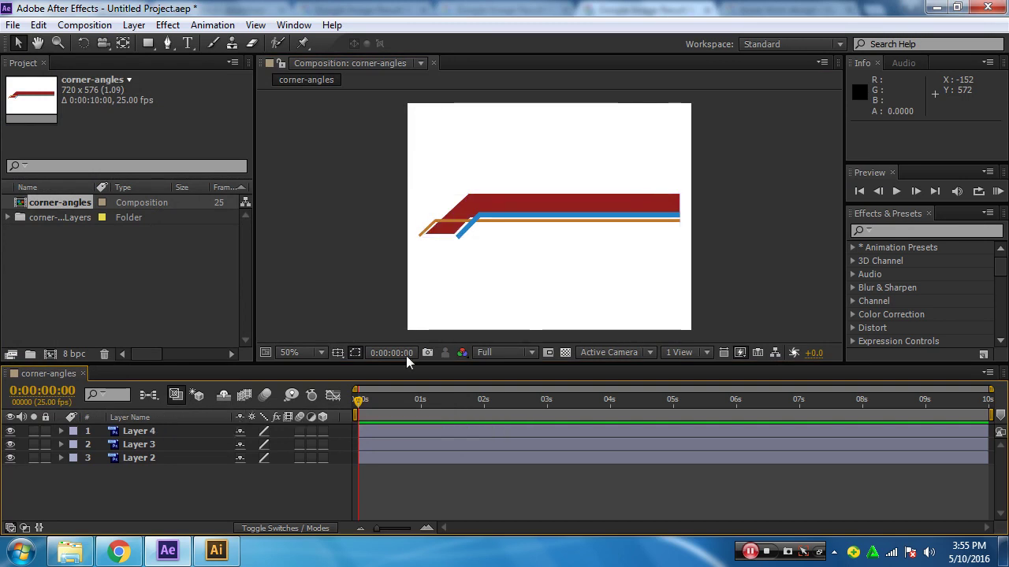
pyautogui.moveTo(402, 177); pyautogui.dragTo(555, 272)
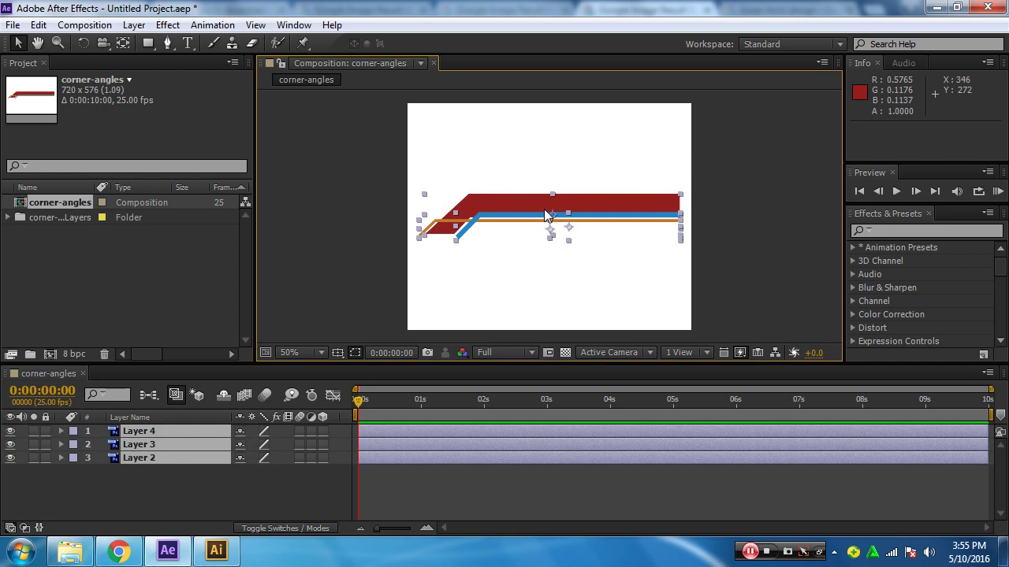
pyautogui.moveTo(548, 213)
pyautogui.mouseDown()
pyautogui.moveTo(517, 299)
pyautogui.moveTo(268, 307)
pyautogui.mouseUp()
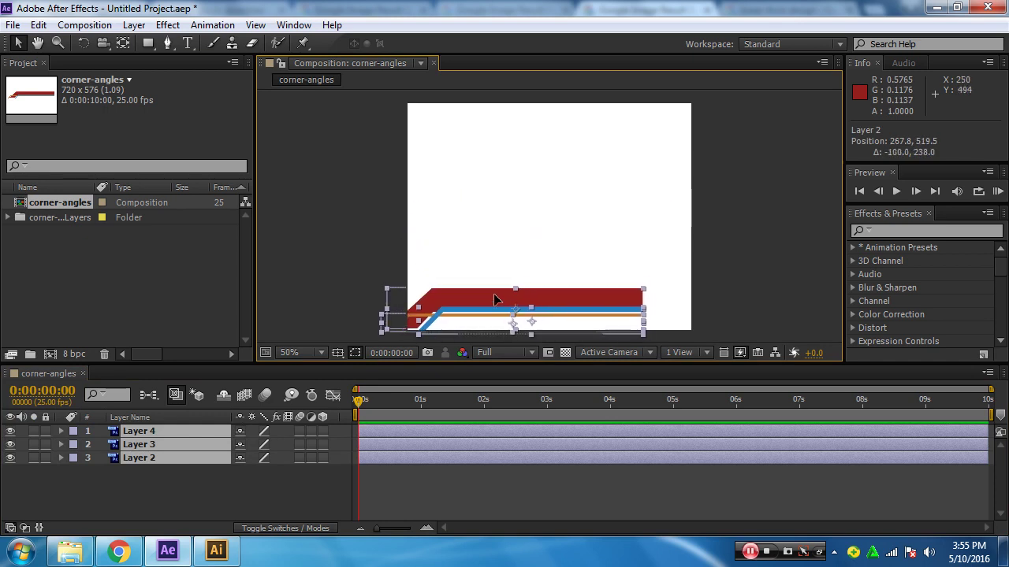
pyautogui.click(338, 253)
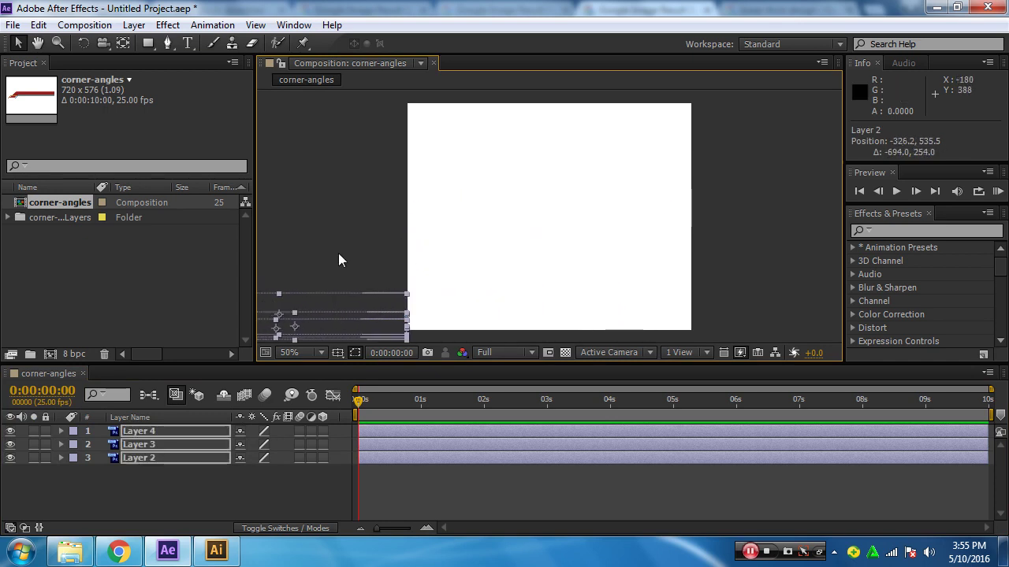
# Undo a trial move of the red shape, then select all three layers and reveal Position.
pyautogui.click(138, 431)
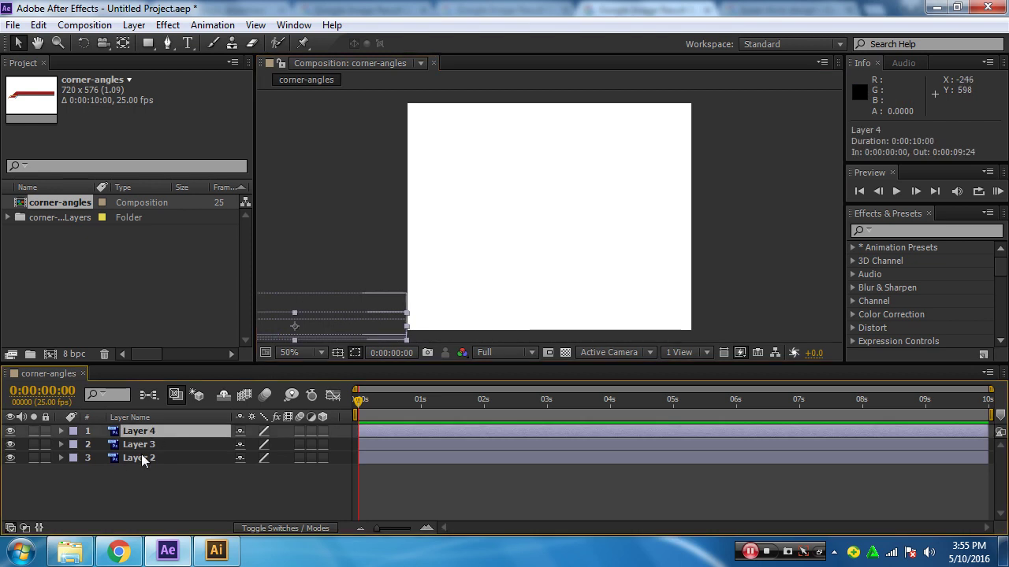
pyautogui.click(140, 457)
pyautogui.moveTo(312, 305); pyautogui.dragTo(562, 299)
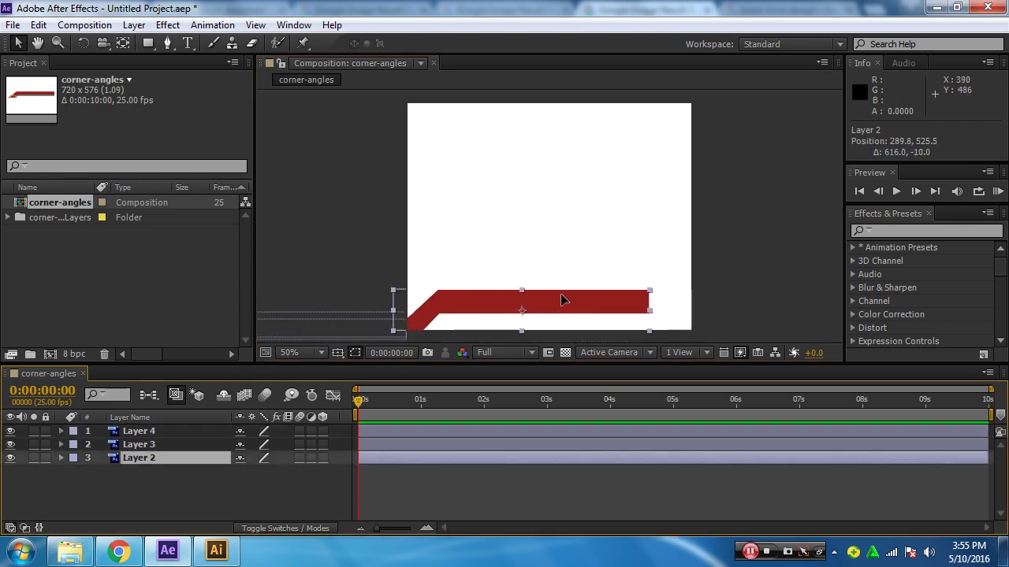
pyautogui.click(138, 445)
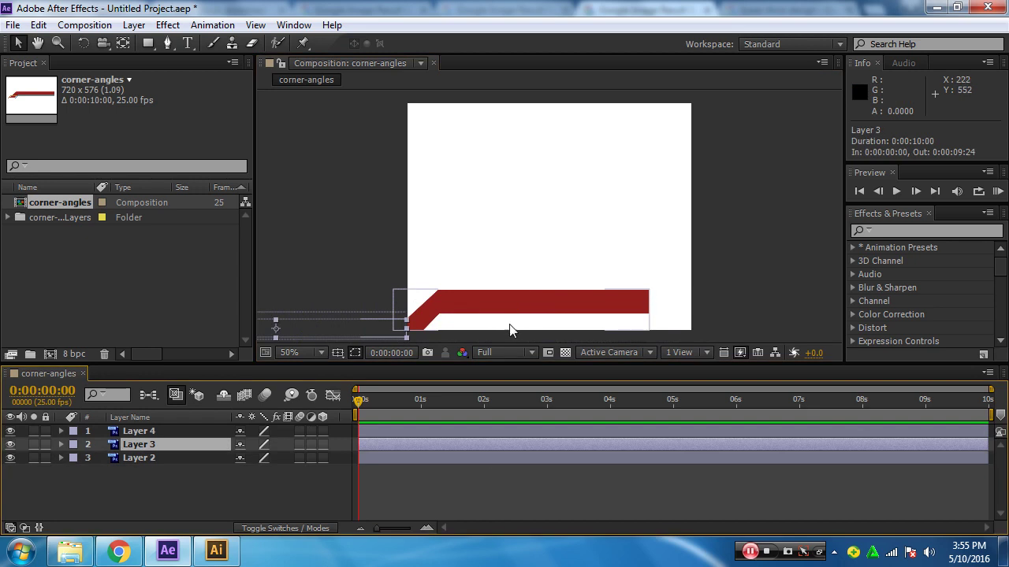
pyautogui.hotkey('ctrl', 'z')
pyautogui.click(192, 512)
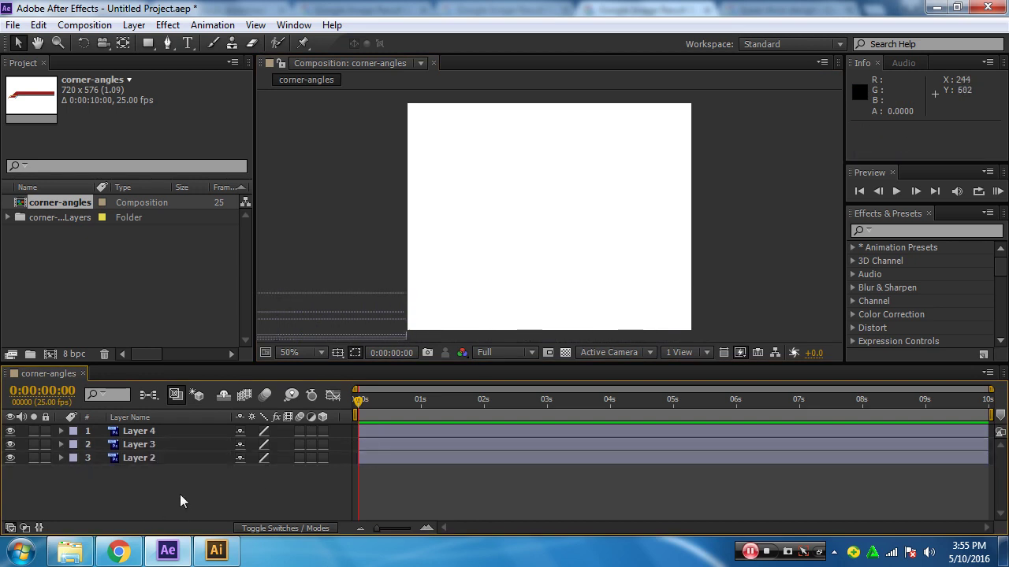
pyautogui.moveTo(161, 497); pyautogui.dragTo(115, 430)
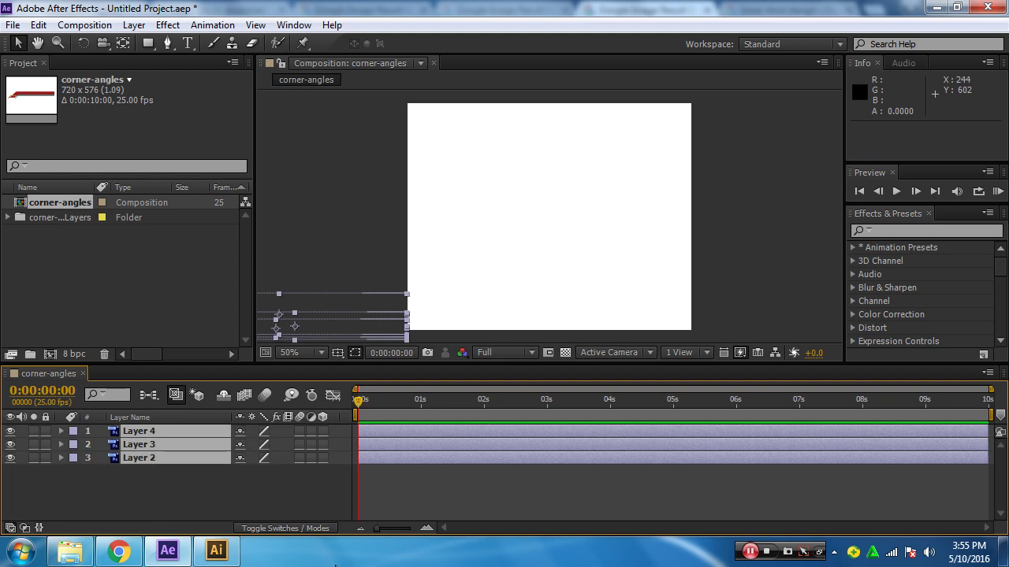
pyautogui.press('p')
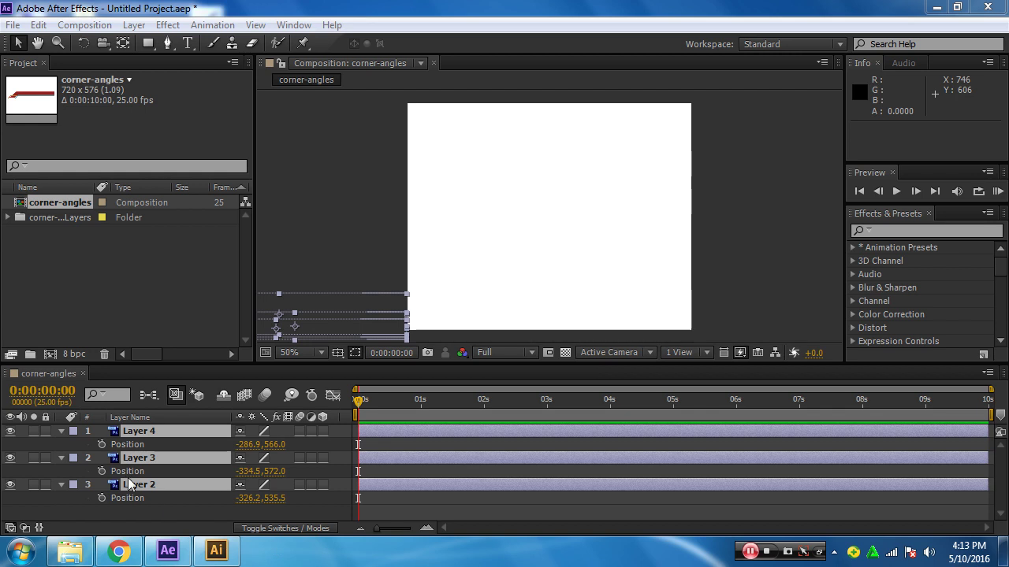
# Select Layer 2 and test sliding the red bar into the frame, then undo it.
pyautogui.click(146, 513)
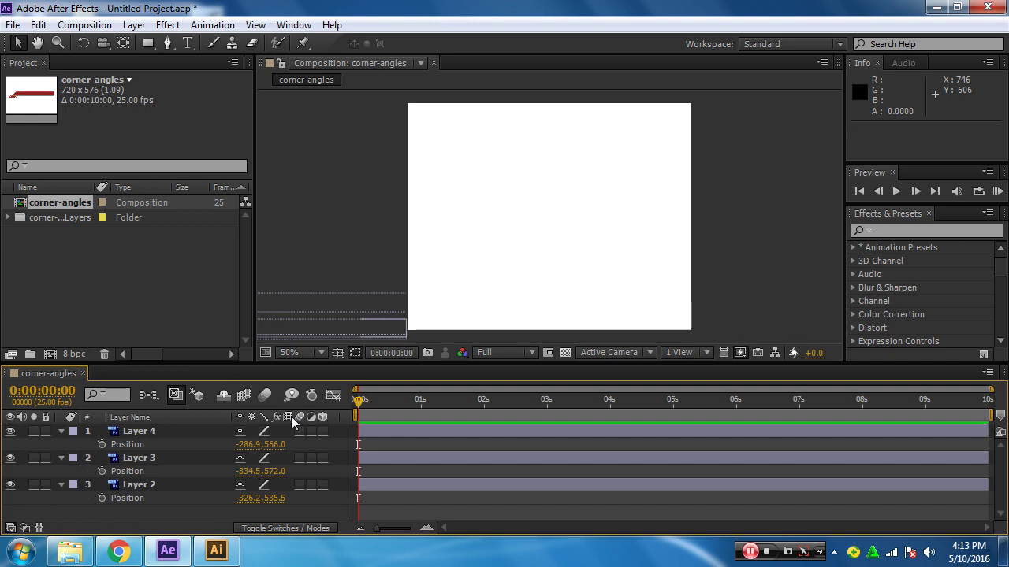
pyautogui.click(139, 485)
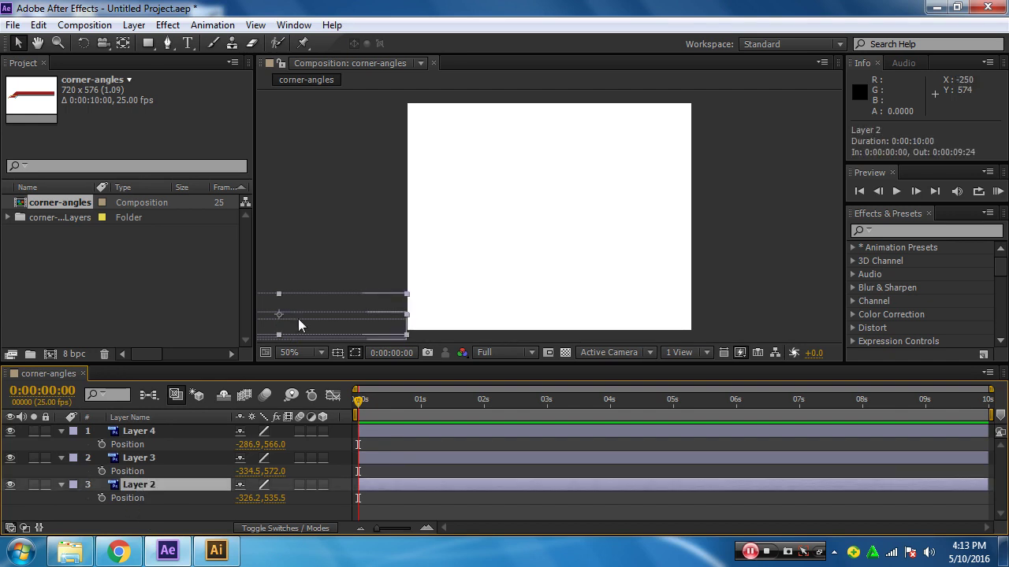
pyautogui.moveTo(294, 320); pyautogui.dragTo(564, 315)
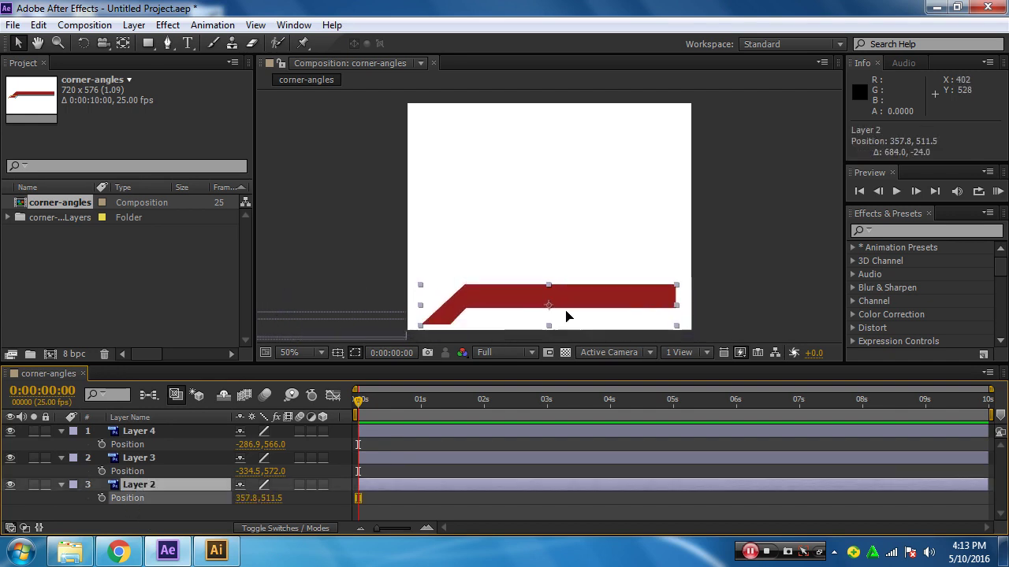
pyautogui.hotkey('ctrl', 'z')
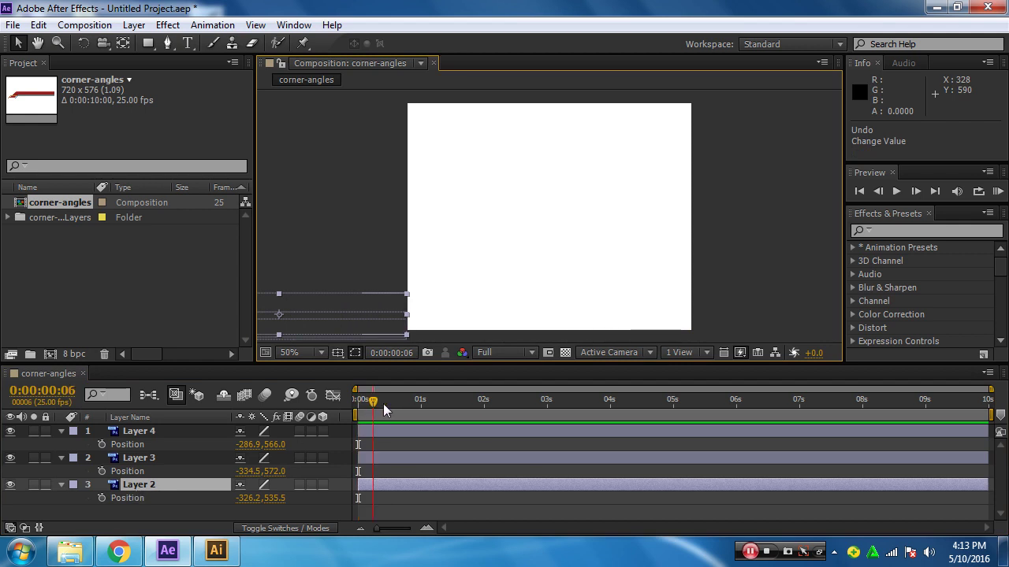
# Add a 0s Position keyframe for Layer 2 at -326.2,535.5, then move to about 1 second.
pyautogui.moveTo(383, 404); pyautogui.dragTo(351, 402)
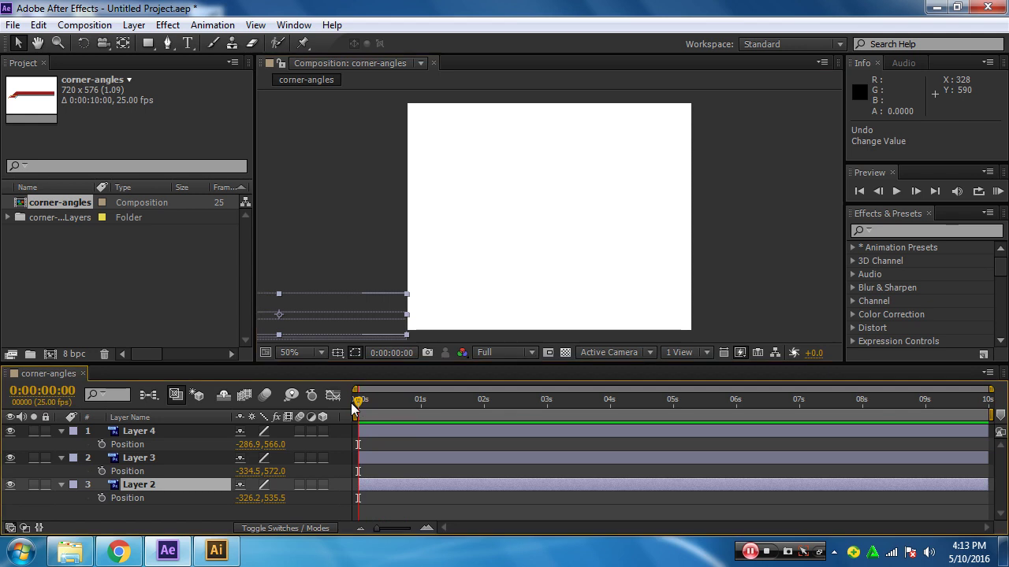
pyautogui.click(102, 498)
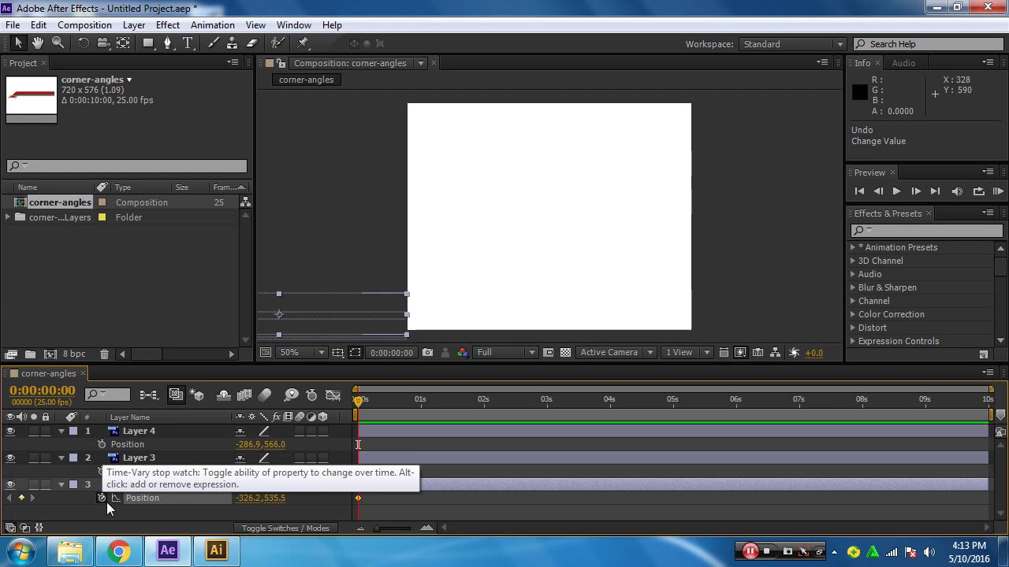
pyautogui.press('Return')
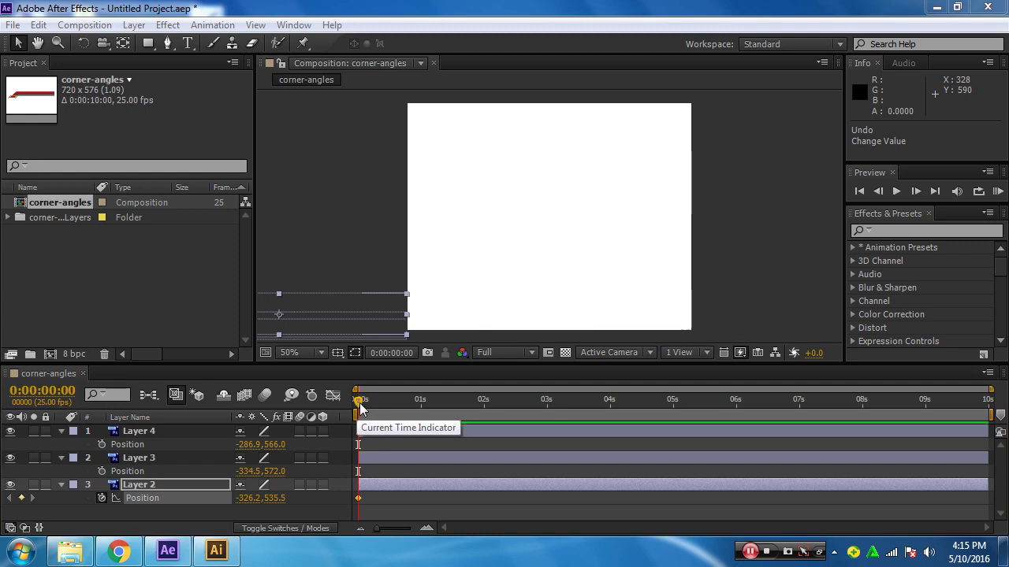
pyautogui.moveTo(358, 404); pyautogui.dragTo(422, 409)
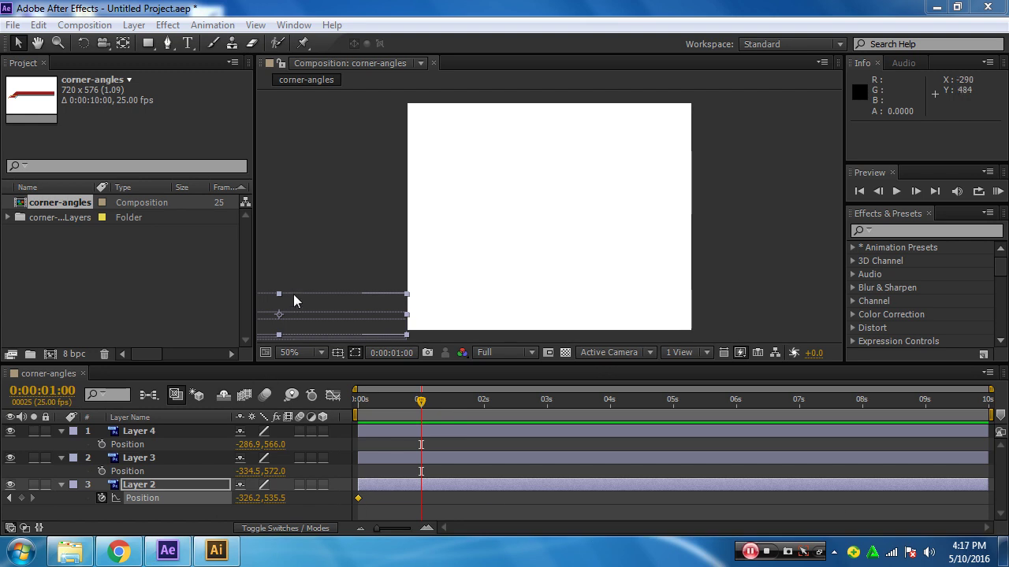
# At one second, drag the red bar into the frame and fine-tune it to 338.8,529.5.
pyautogui.moveTo(290, 299); pyautogui.dragTo(551, 296)
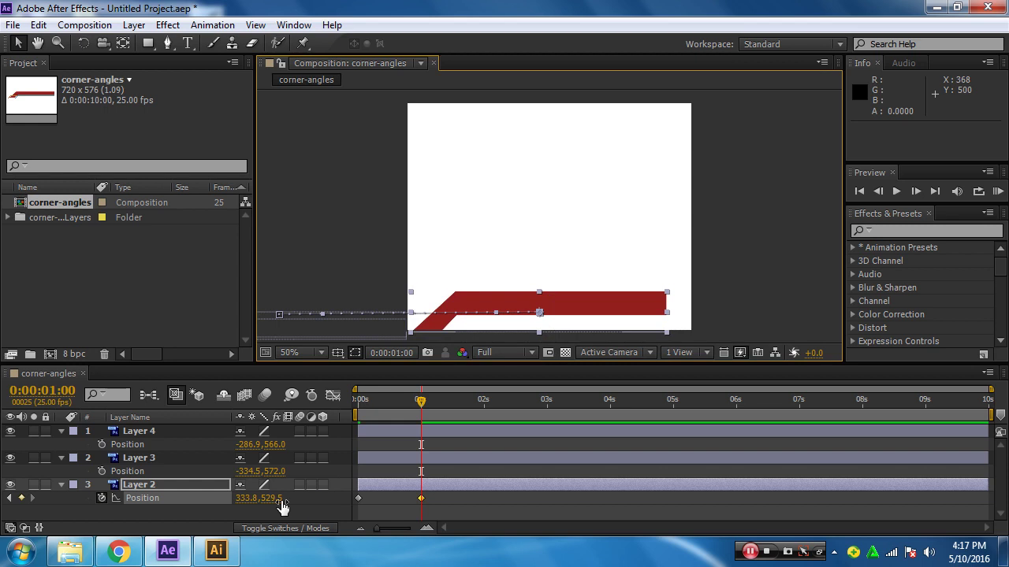
pyautogui.moveTo(243, 500); pyautogui.dragTo(203, 498)
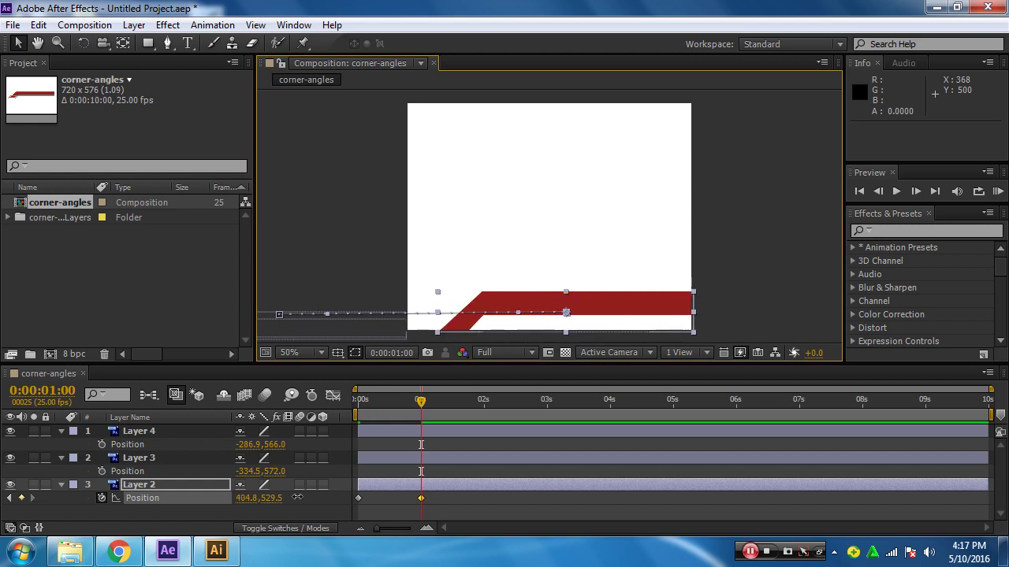
pyautogui.moveTo(204, 498); pyautogui.dragTo(246, 499)
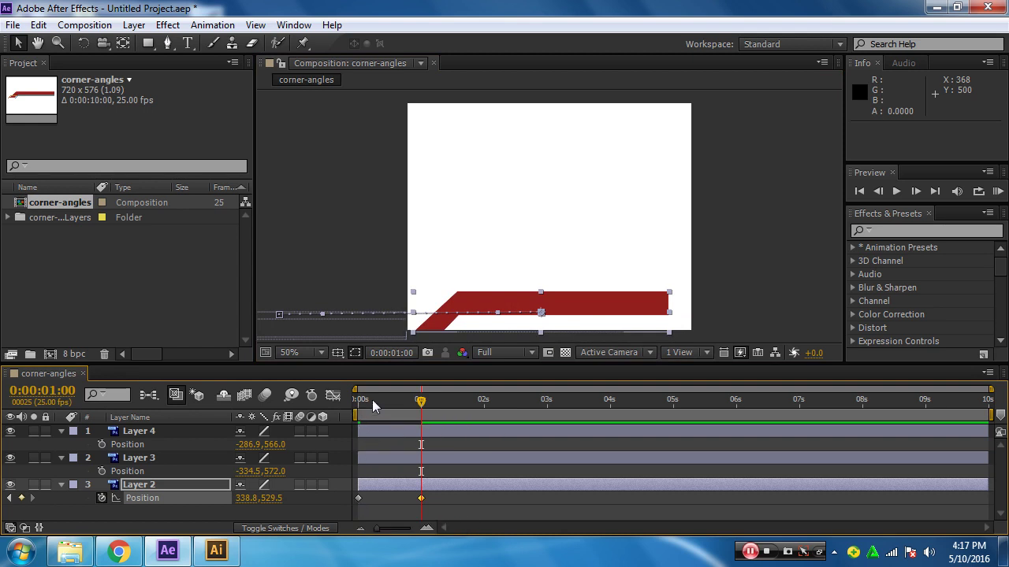
# Check the start and one-second frames, then preview the bar sliding in.
pyautogui.click(358, 400)
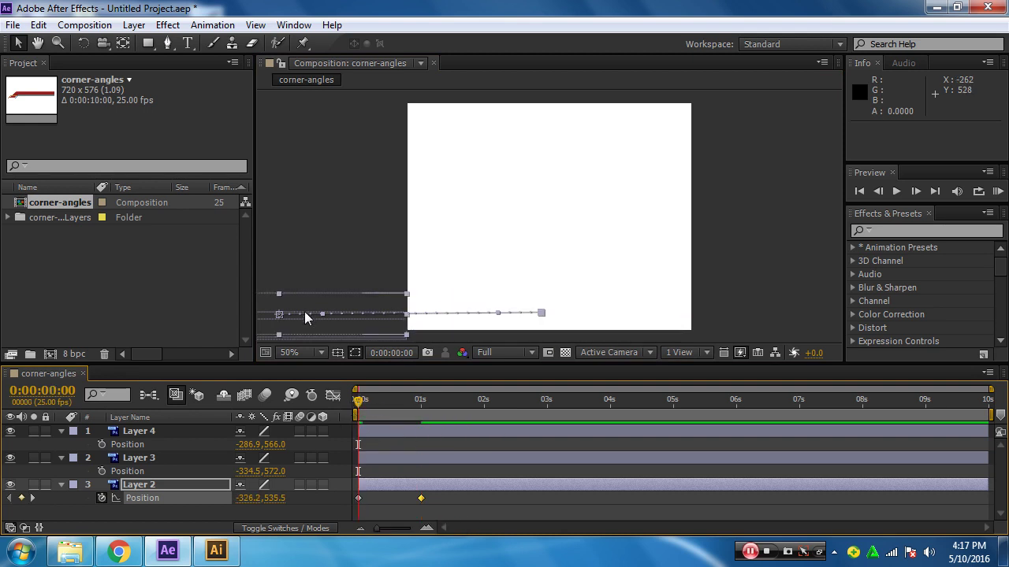
pyautogui.click(426, 398)
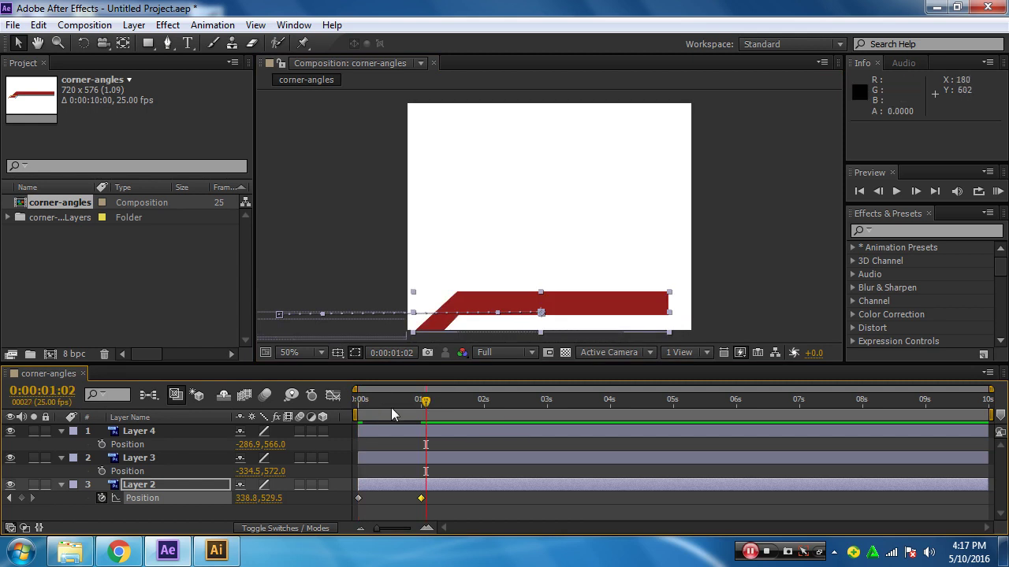
pyautogui.click(359, 403)
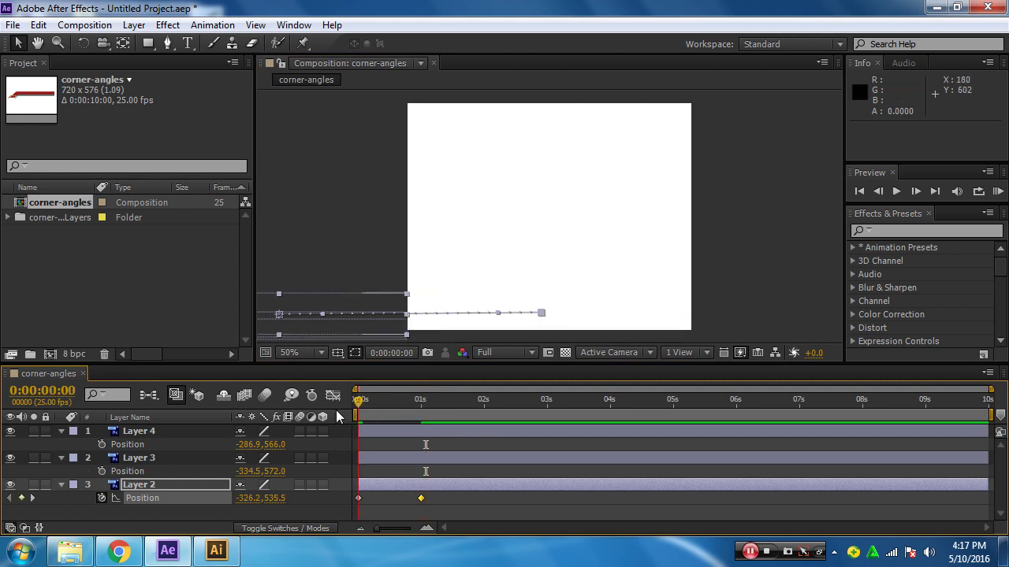
pyautogui.press('space')
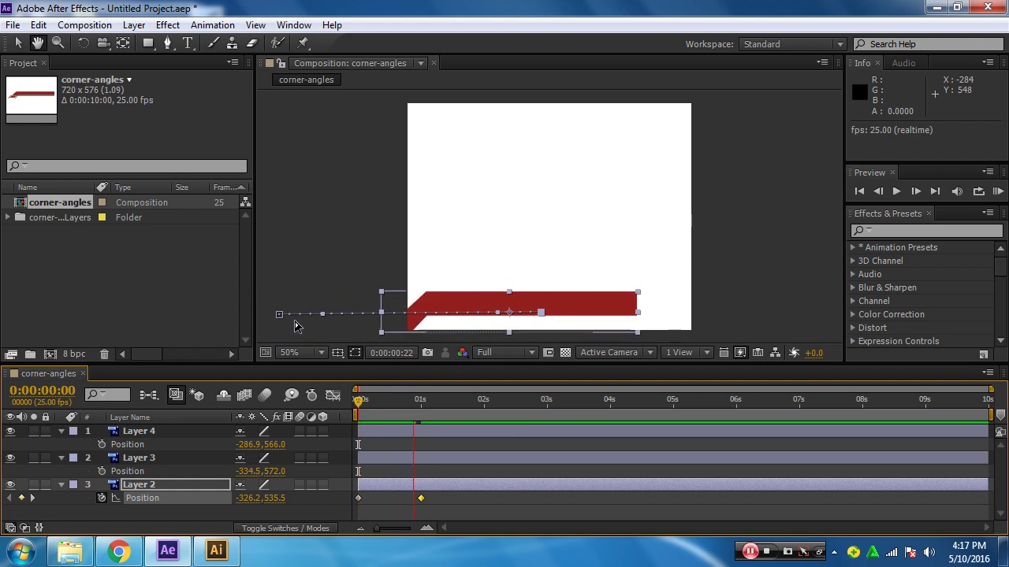
pyautogui.press('space')
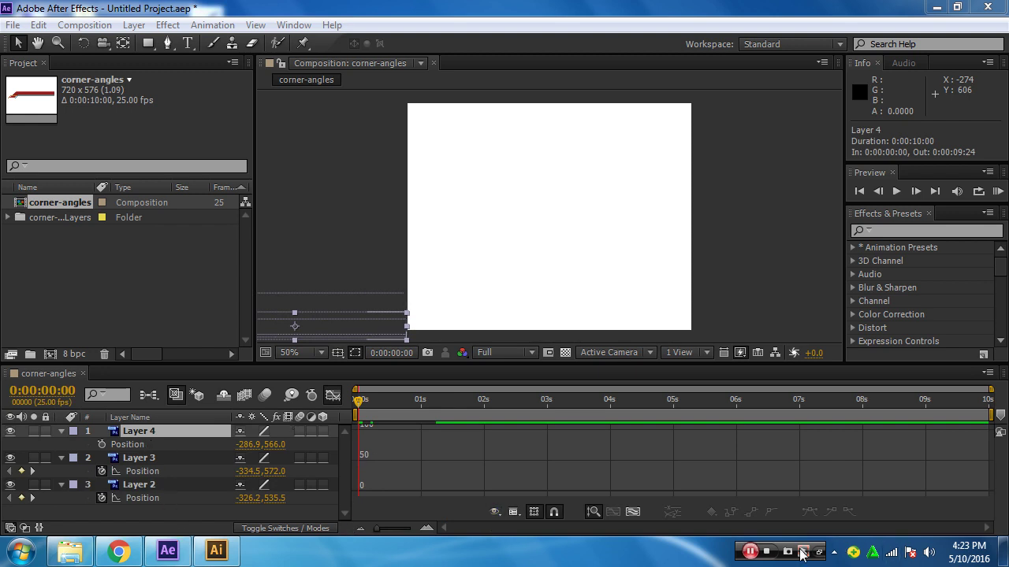
# Keyframe Layer 4's Position at 0s and slide its blue bar into frame by about 0:21.
pyautogui.hotkey('shift', 'F3')
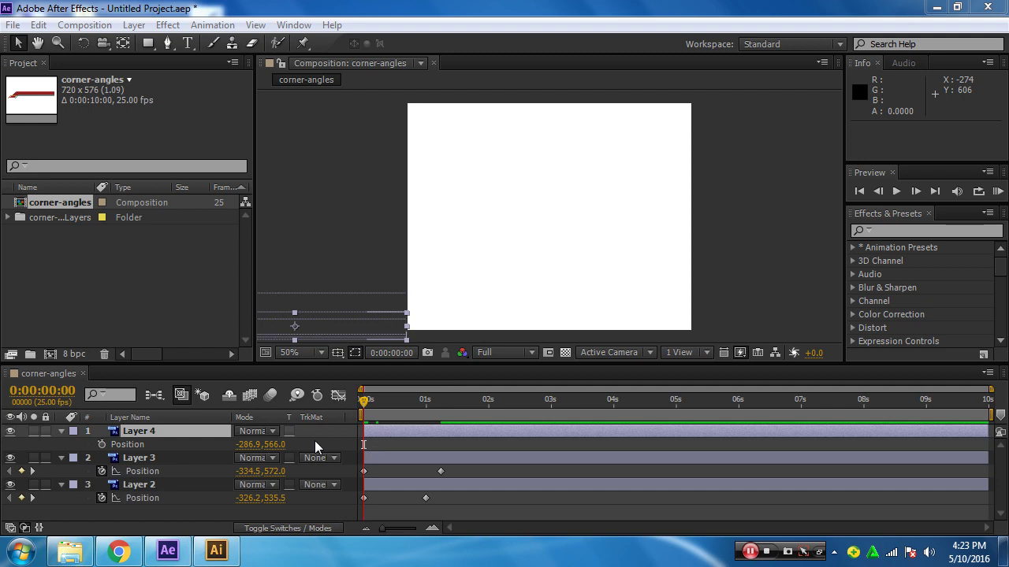
pyautogui.click(101, 445)
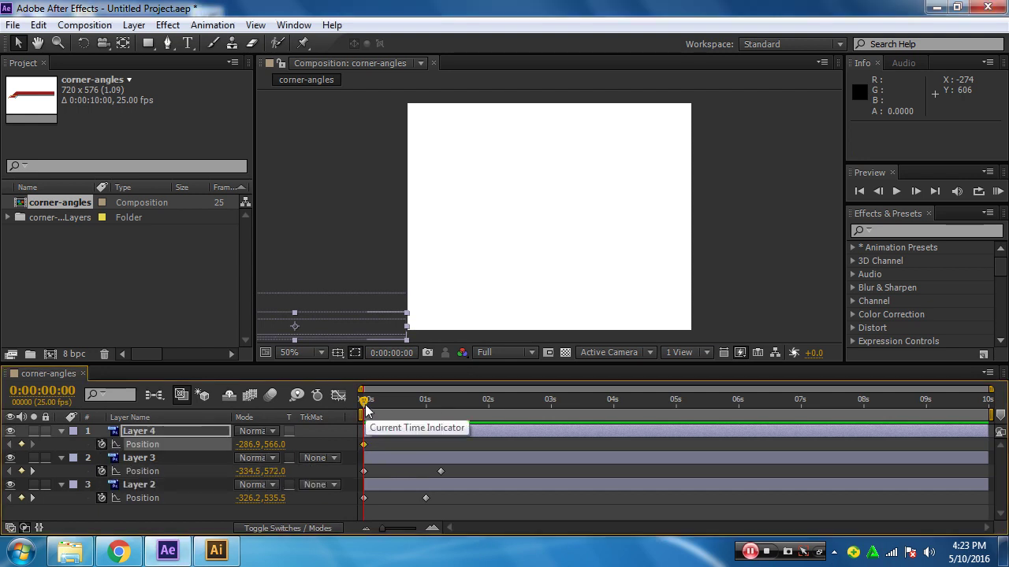
pyautogui.moveTo(365, 404); pyautogui.dragTo(420, 412)
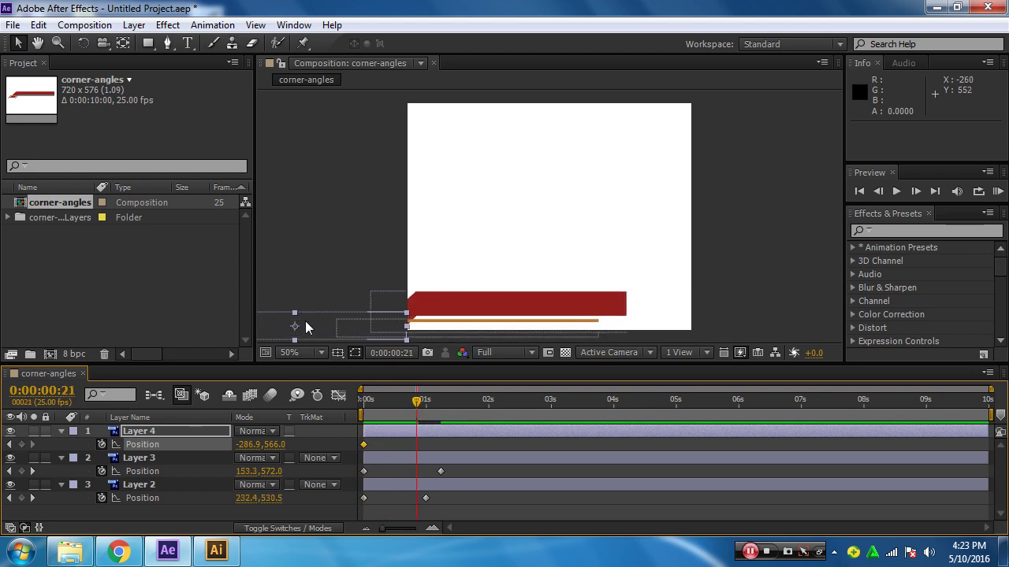
pyautogui.moveTo(330, 323); pyautogui.dragTo(558, 319)
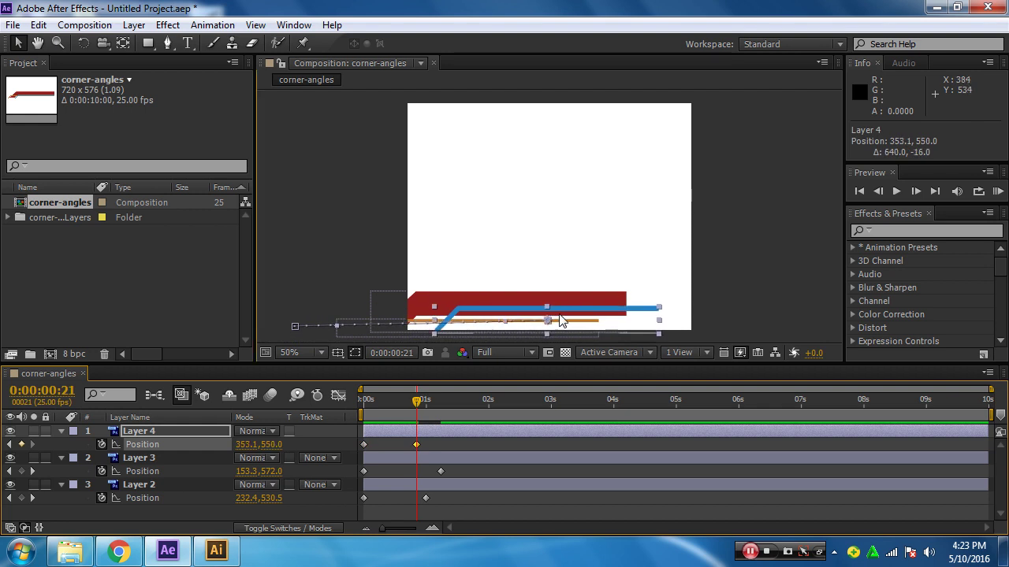
pyautogui.moveTo(416, 400)
pyautogui.mouseDown()
pyautogui.moveTo(400, 407)
pyautogui.moveTo(439, 408)
pyautogui.moveTo(444, 417)
pyautogui.mouseUp()
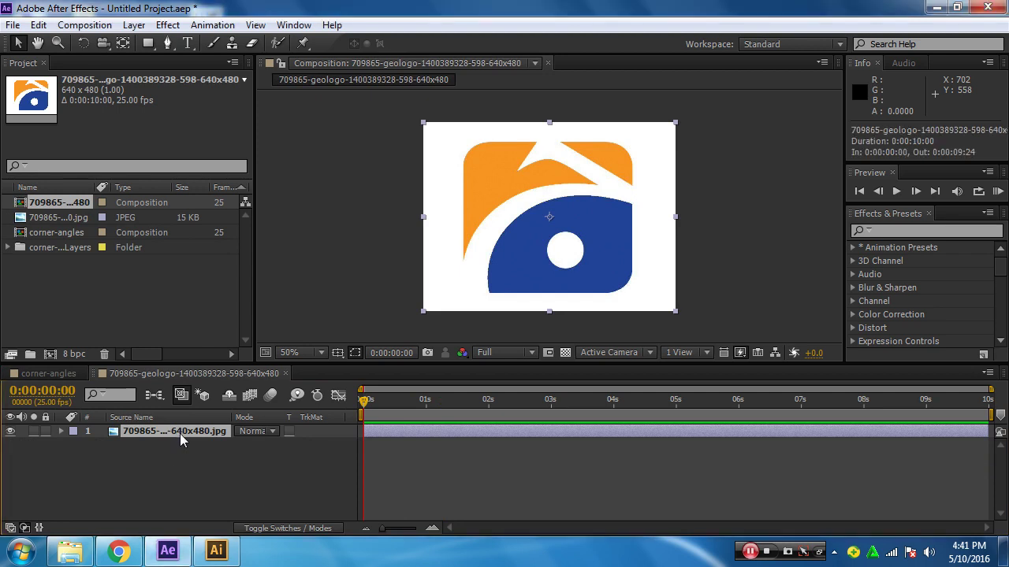
# Show the logo layer's Rotation, try 360 degrees, then reset it to 0x.
pyautogui.press('r')
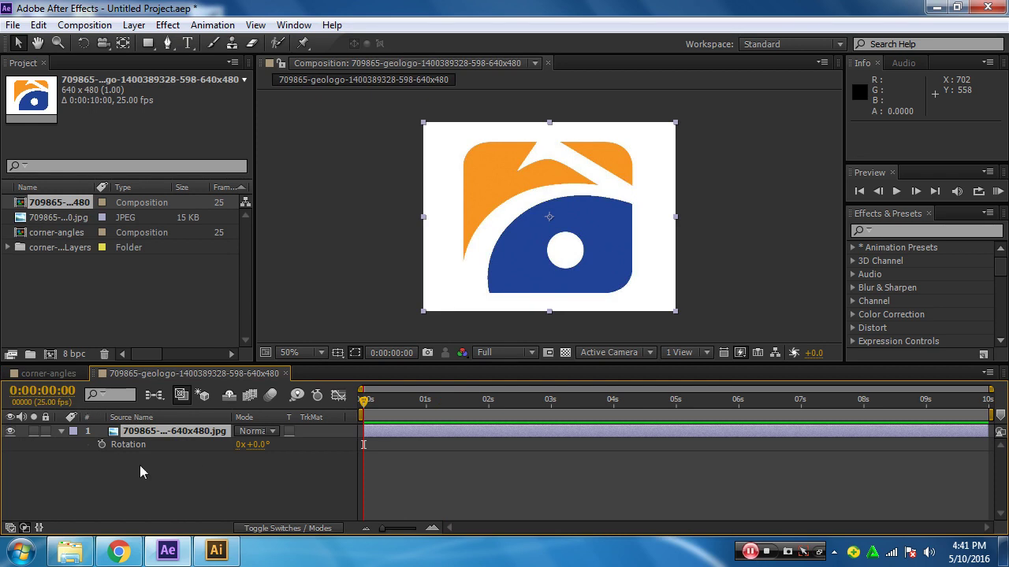
pyautogui.press('p')
pyautogui.press('r')
pyautogui.click(260, 446)
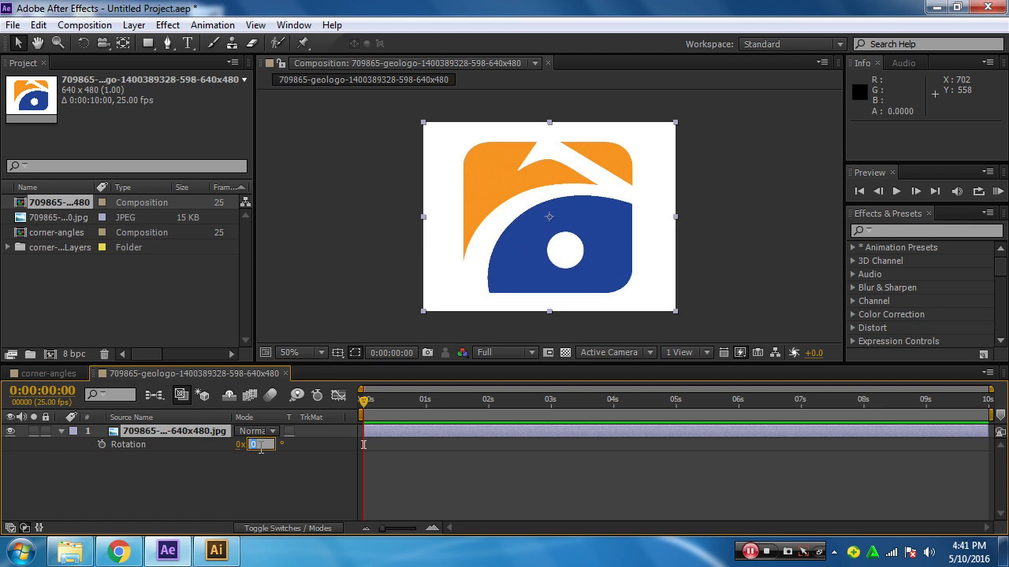
pyautogui.write('360')
pyautogui.press('Return')
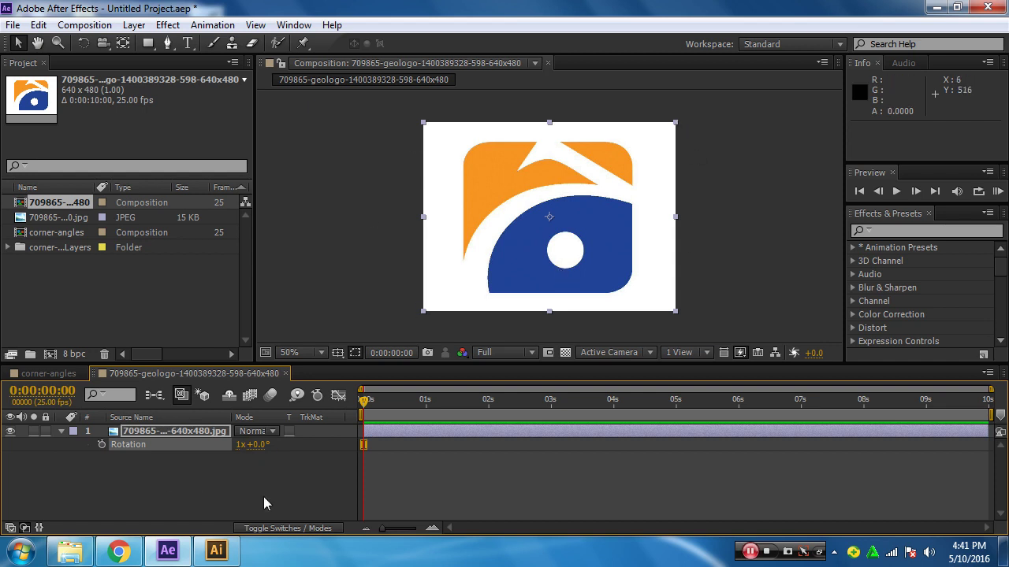
pyautogui.click(240, 445)
pyautogui.write('0')
pyautogui.press('Return')
# Keyframe the logo's Rotation at 0x at 0s and 1x at 1 second.
pyautogui.click(102, 445)
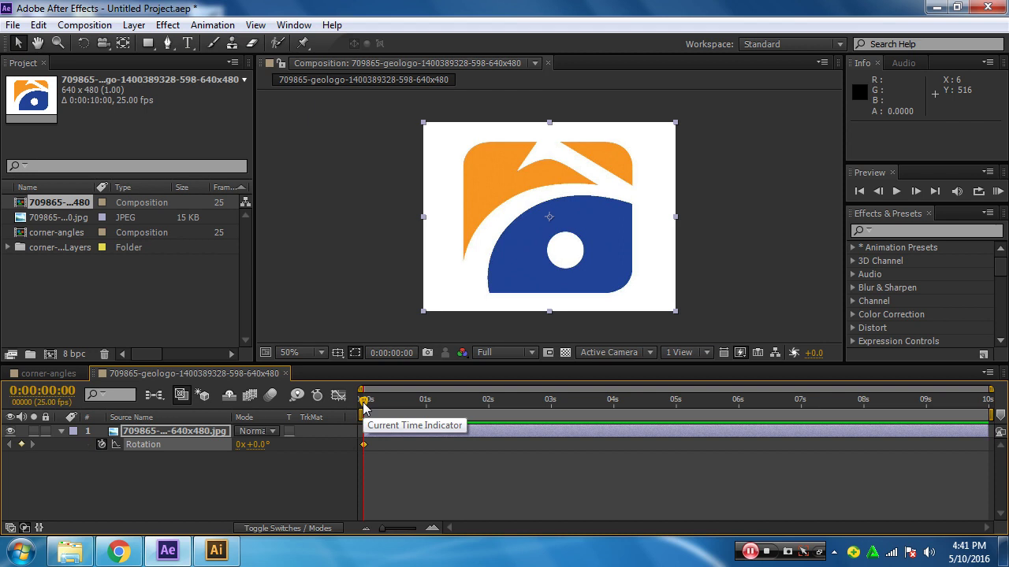
pyautogui.moveTo(363, 404); pyautogui.dragTo(425, 411)
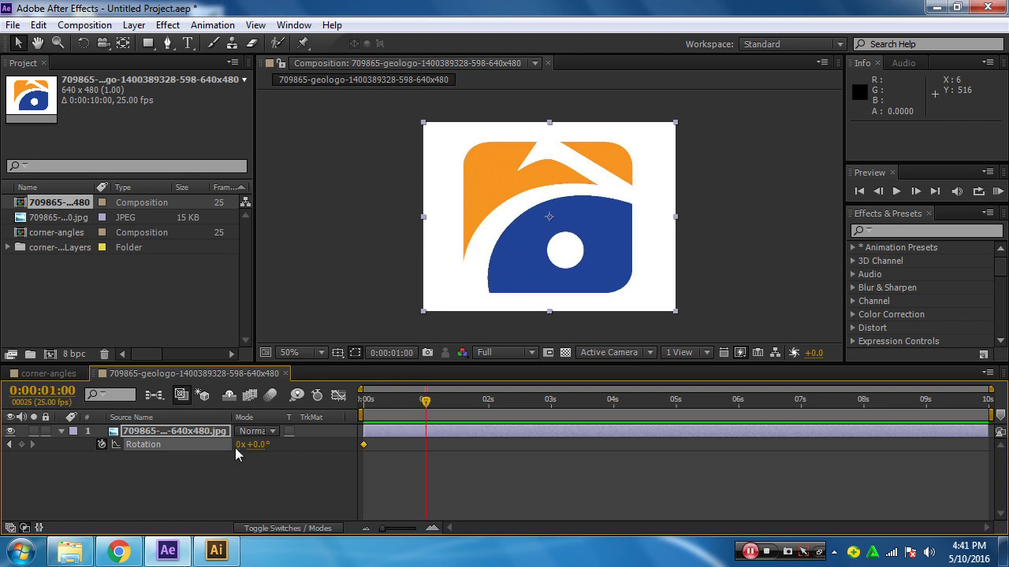
pyautogui.click(238, 446)
pyautogui.write('3')
pyautogui.write('1')
pyautogui.press('Return')
pyautogui.click(243, 444)
pyautogui.write('1')
pyautogui.press('Return')
pyautogui.press('n')
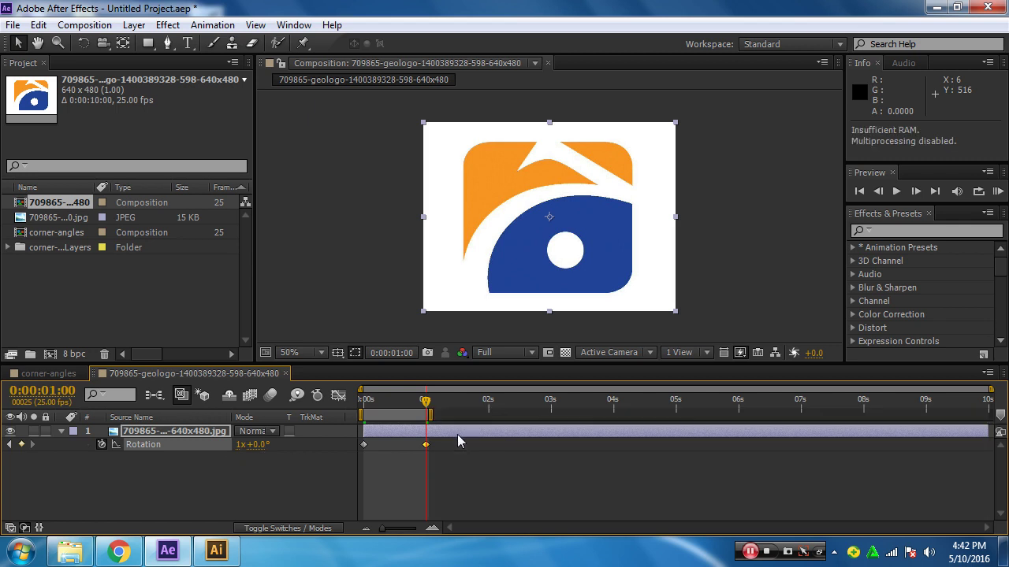
pyautogui.press('KP_0')
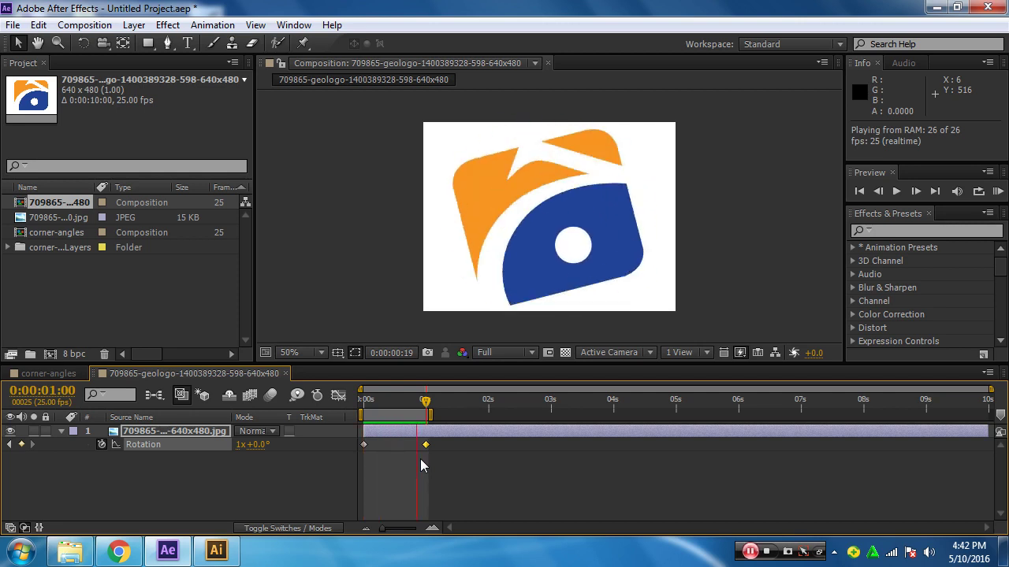
pyautogui.press('space')
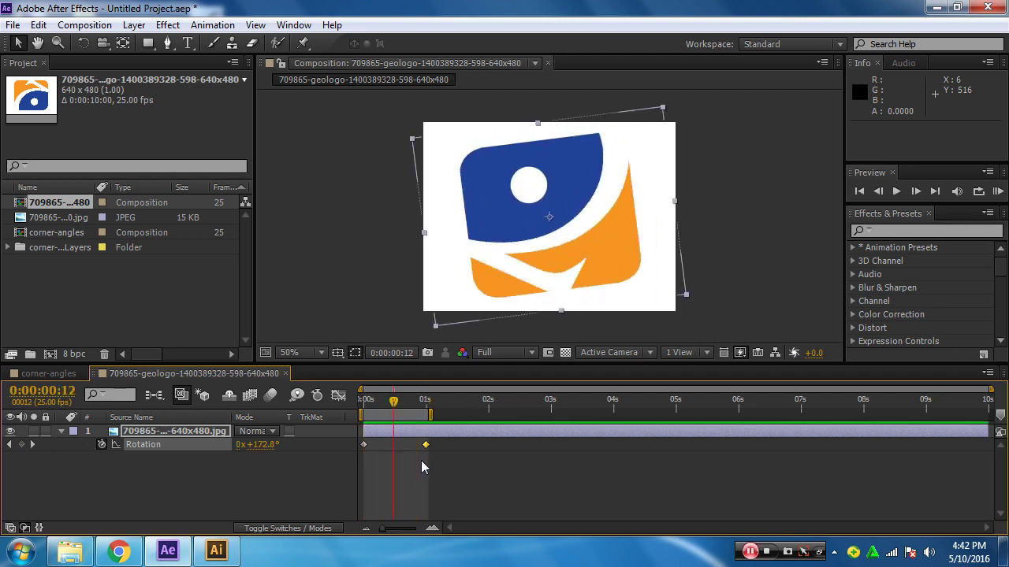
pyautogui.moveTo(431, 415); pyautogui.dragTo(560, 416)
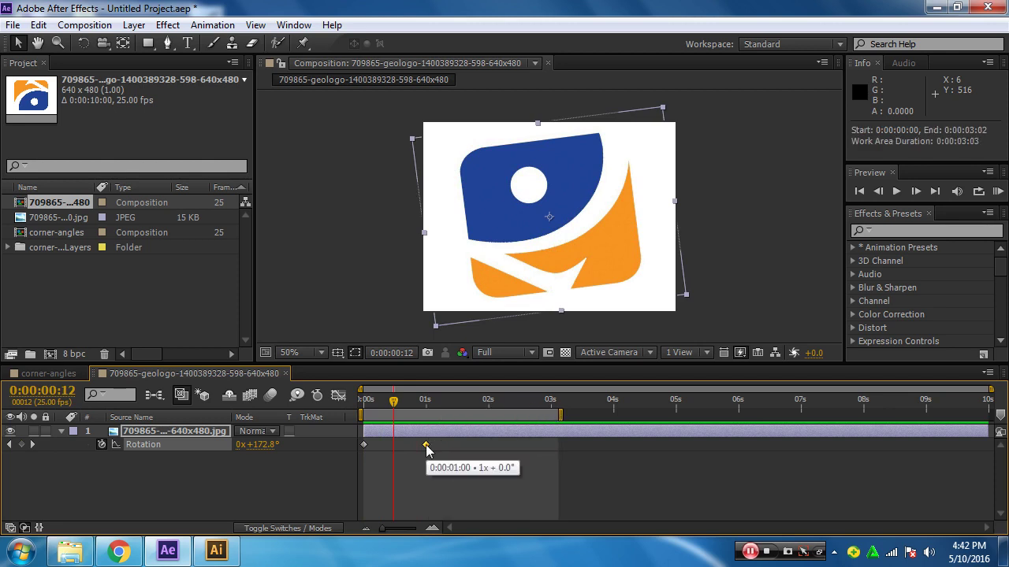
pyautogui.moveTo(426, 444); pyautogui.dragTo(615, 444)
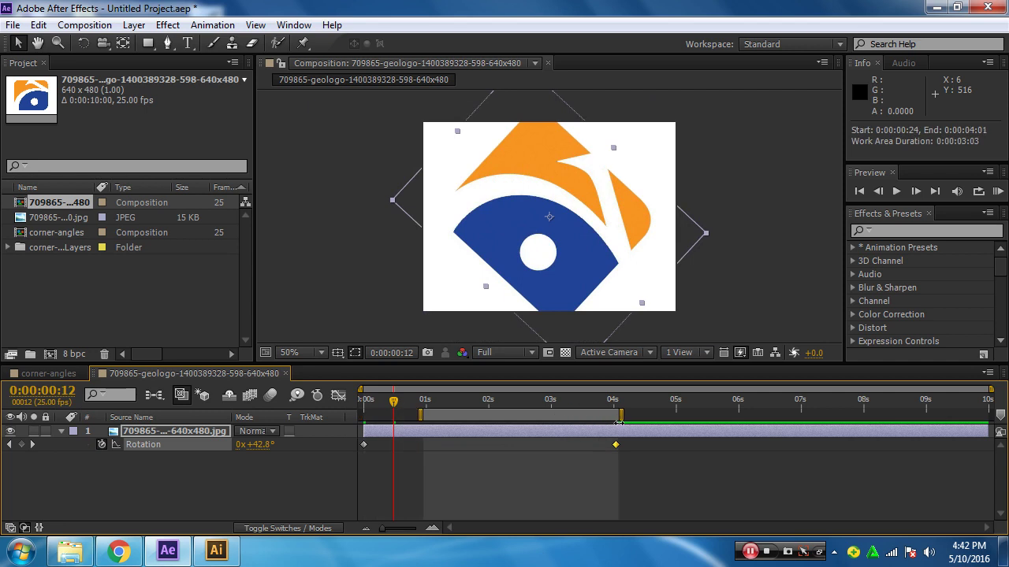
pyautogui.moveTo(561, 414); pyautogui.dragTo(628, 415)
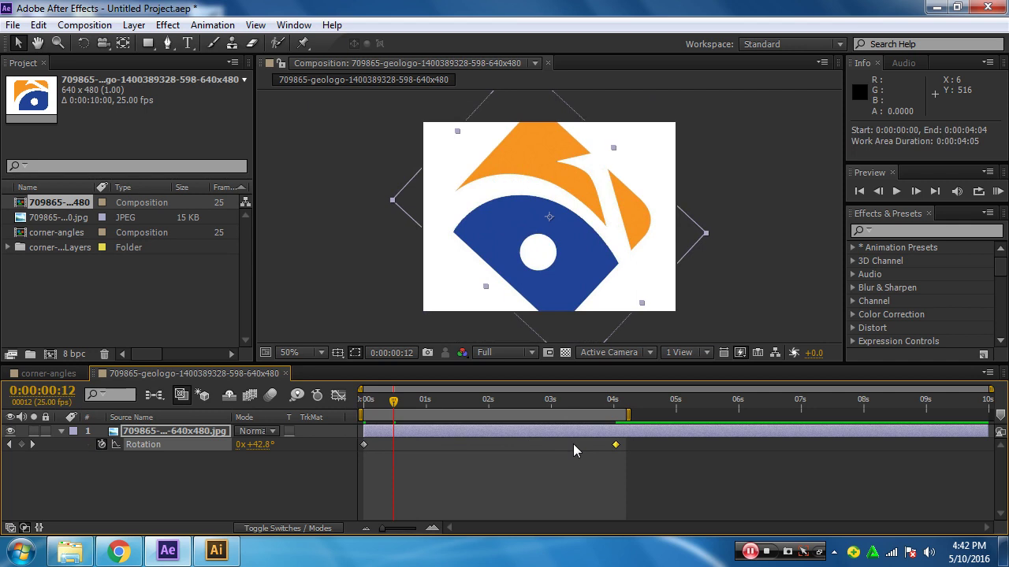
pyautogui.press('KP_0')
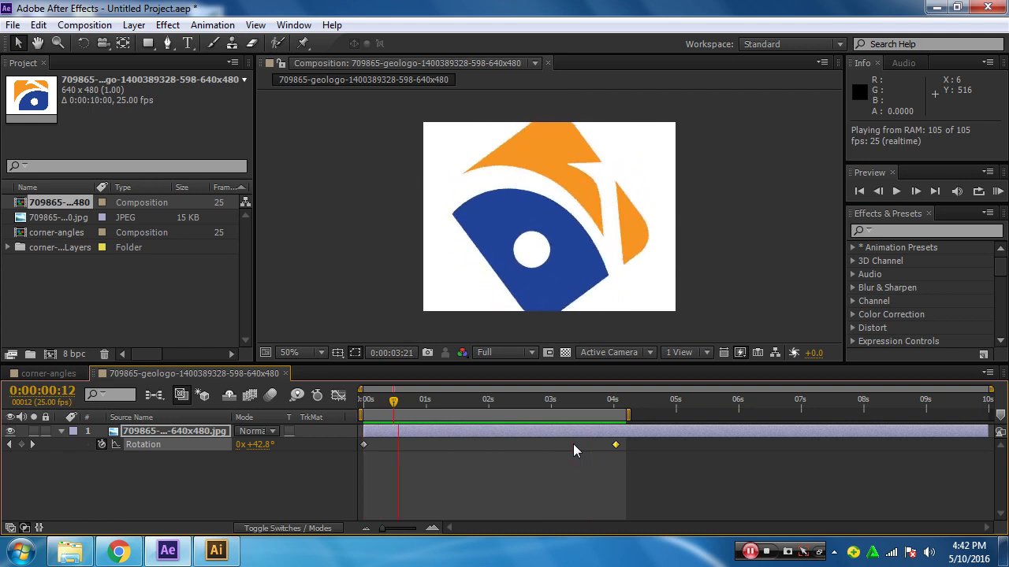
pyautogui.press('space')
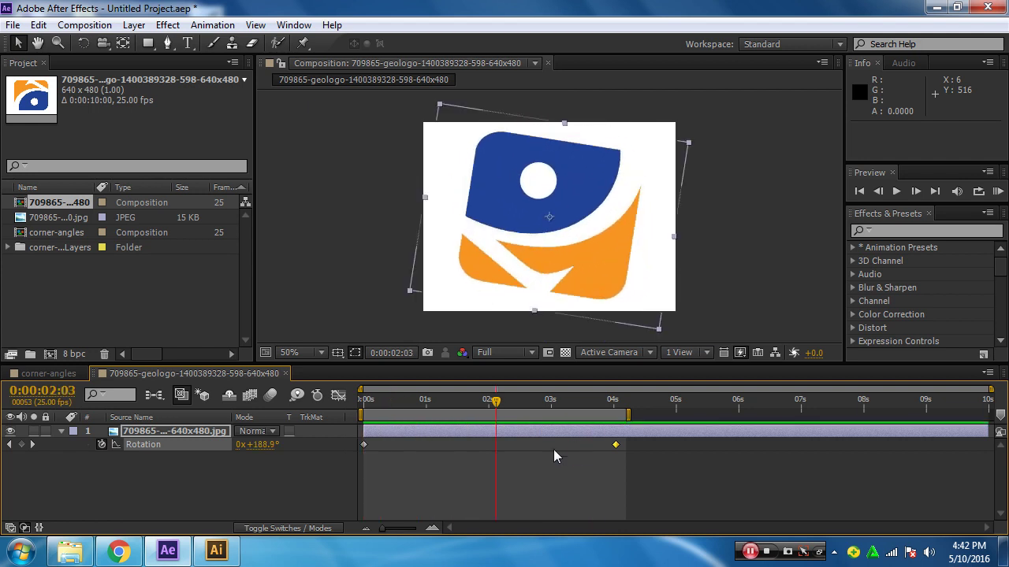
pyautogui.press('space')
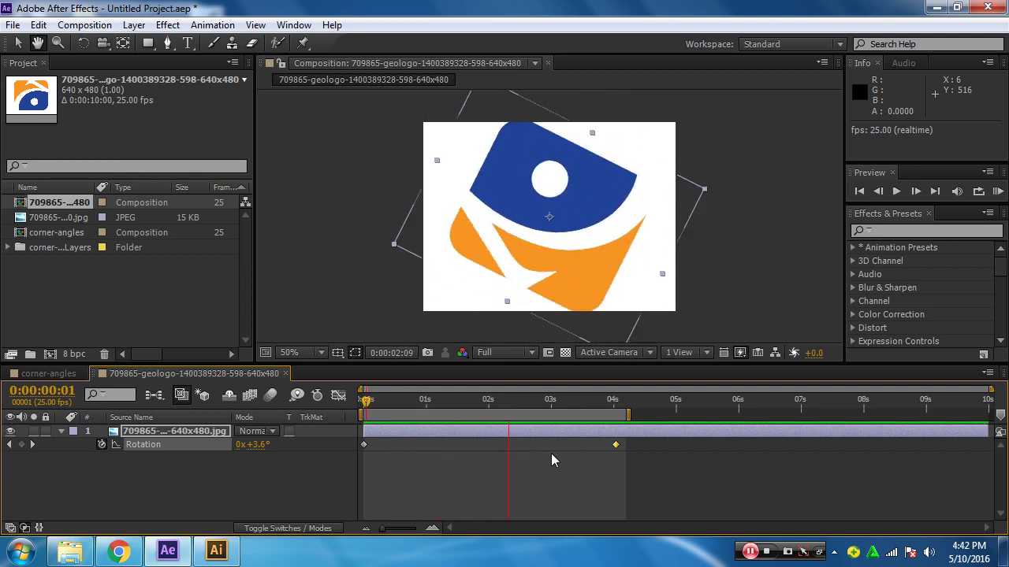
pyautogui.press('space')
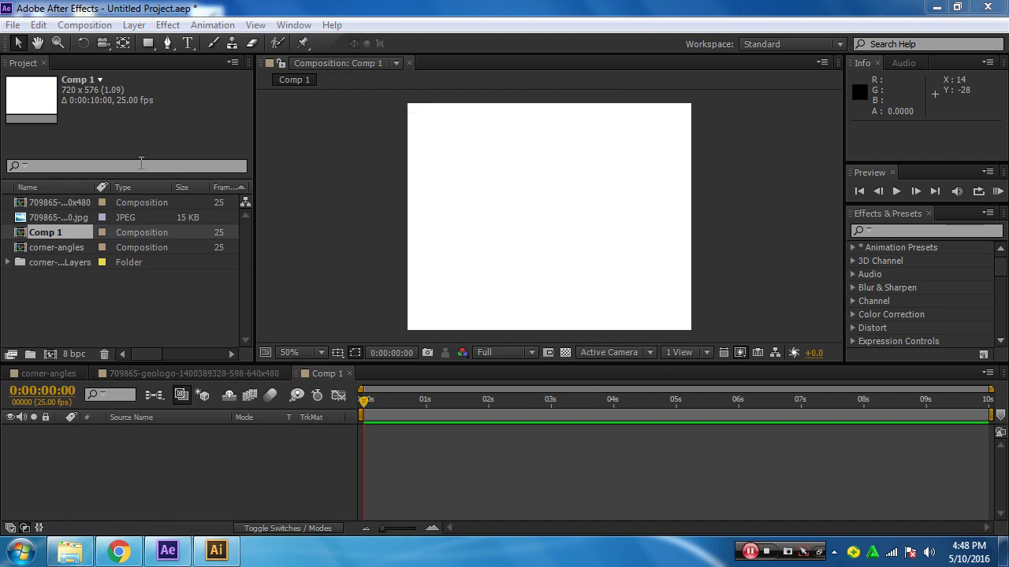
# Create a full-frame 720x576 red (FF3333) solid, Red Solid 1, in a new Comp 1.
pyautogui.click(99, 30)
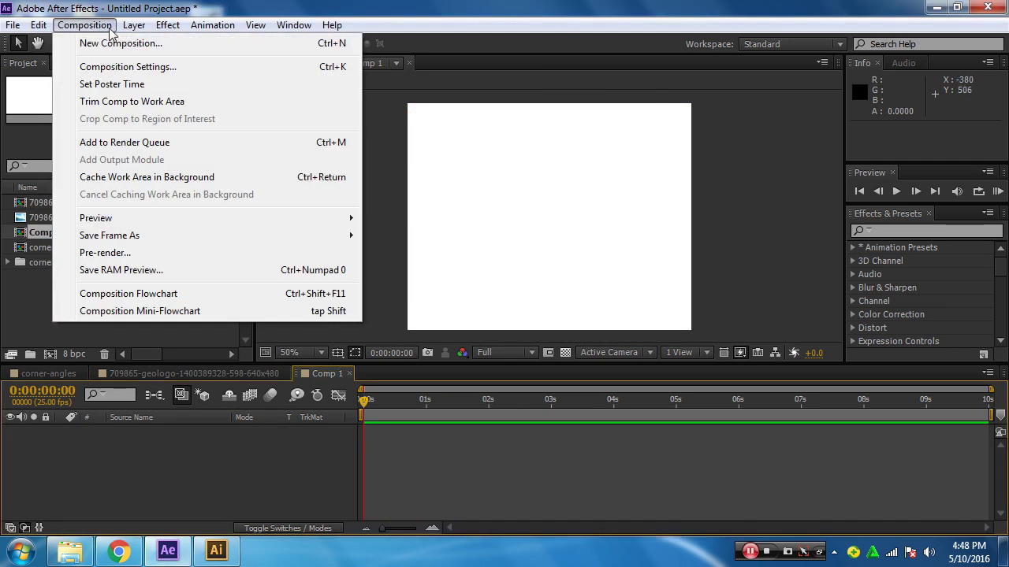
pyautogui.moveTo(129, 30)
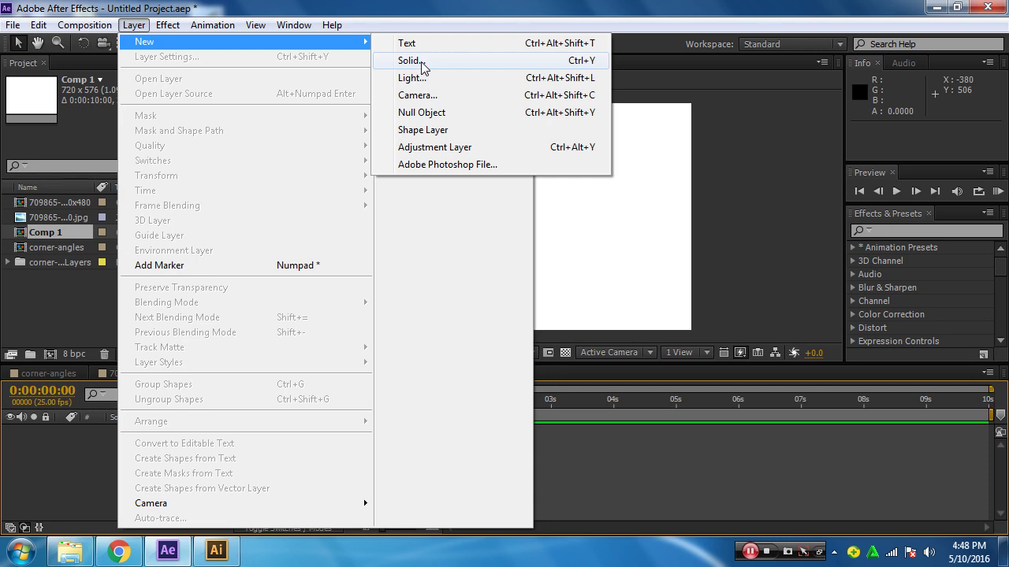
pyautogui.click(422, 66)
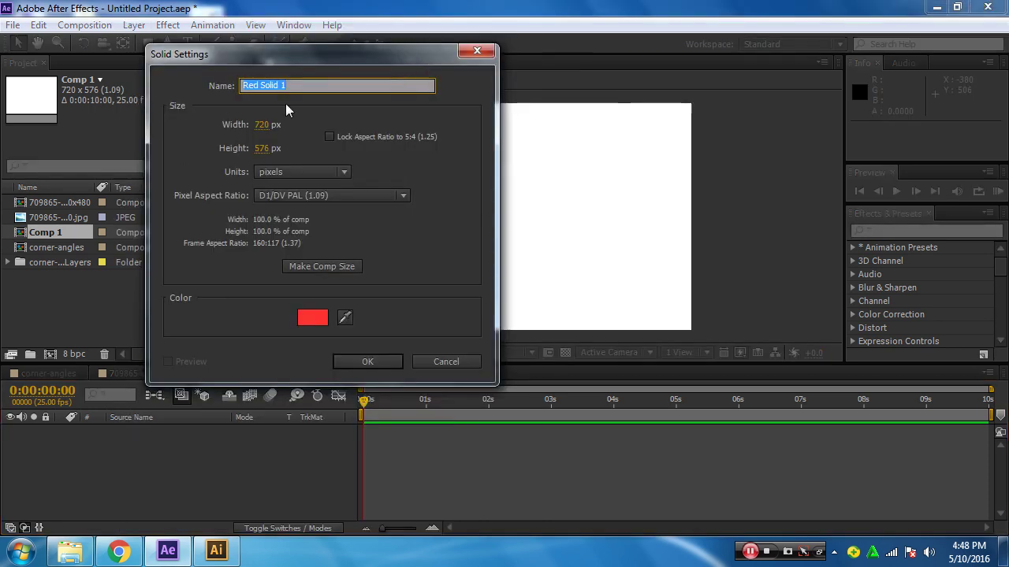
pyautogui.click(312, 319)
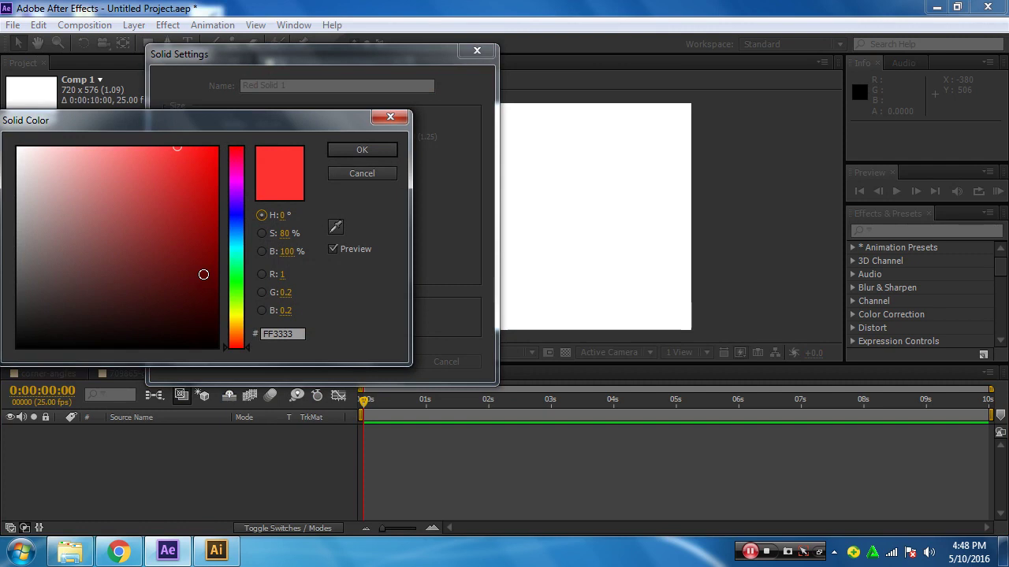
pyautogui.click(353, 147)
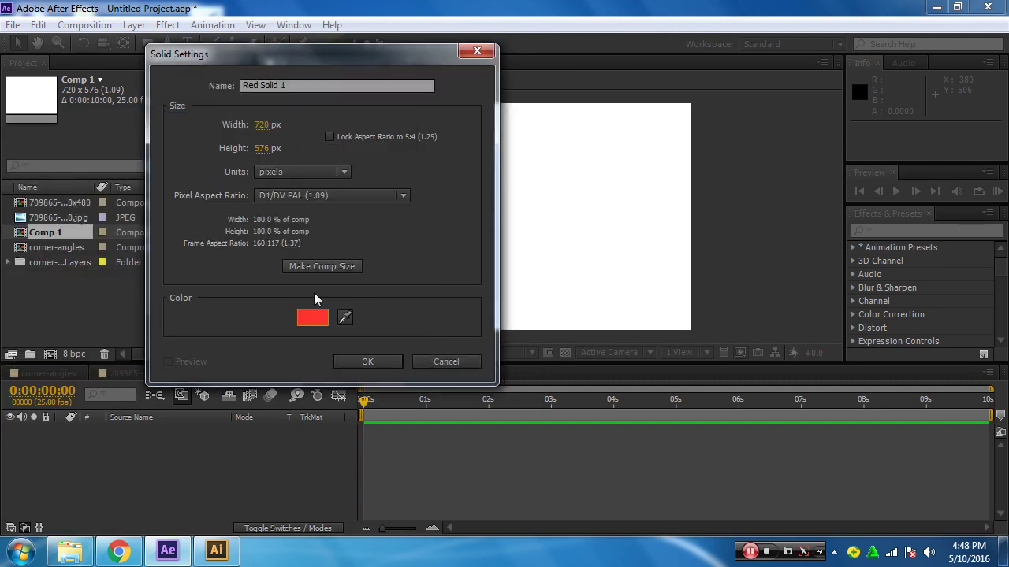
pyautogui.click(348, 357)
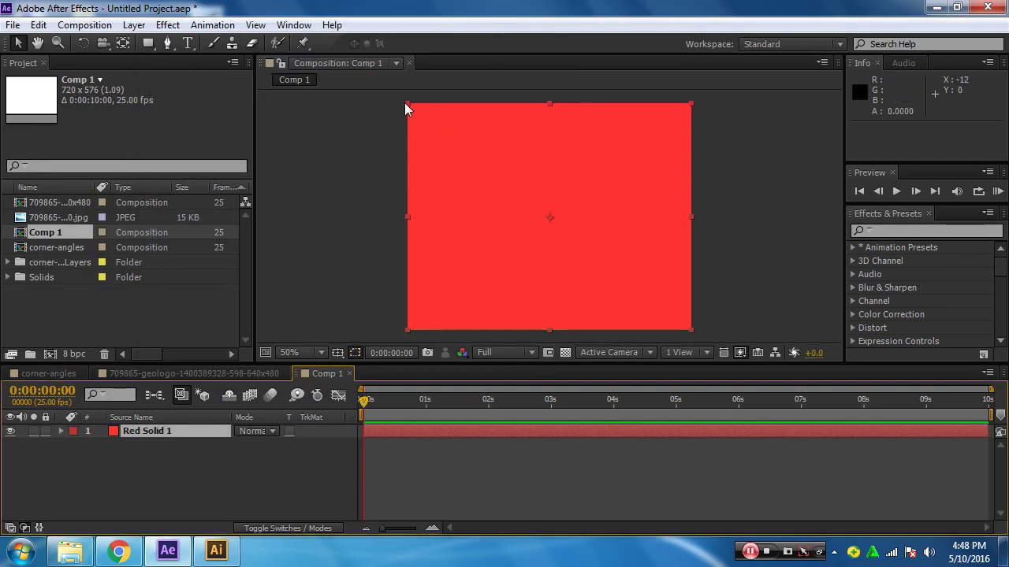
# Shrink Red Solid 1 to a bottom-left square and keyframe its Position 74.0,518.0 at 0s.
pyautogui.moveTo(407, 103)
pyautogui.mouseDown()
pyautogui.moveTo(529, 196)
pyautogui.moveTo(431, 301)
pyautogui.mouseUp()
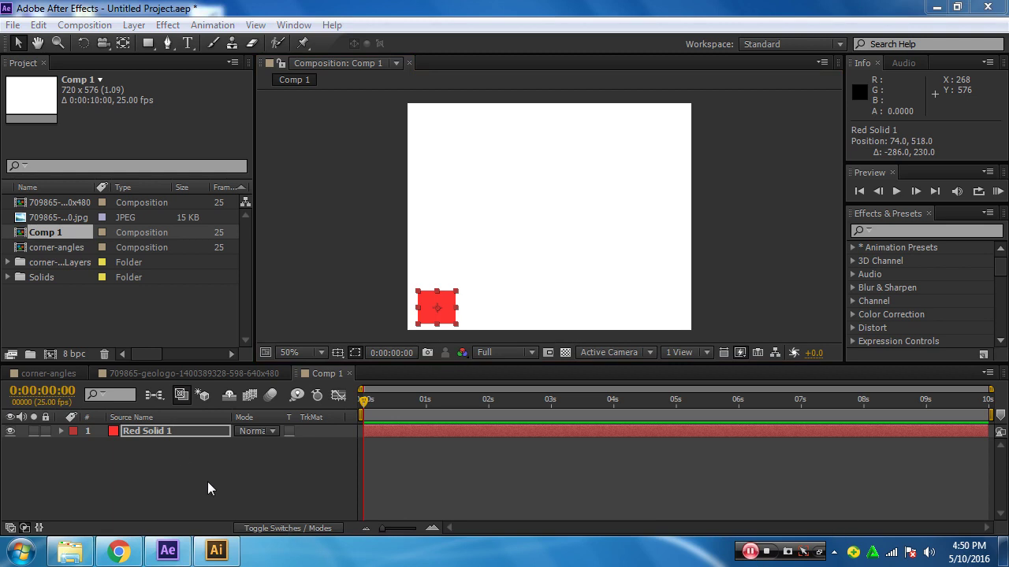
pyautogui.click(161, 434)
pyautogui.press('p')
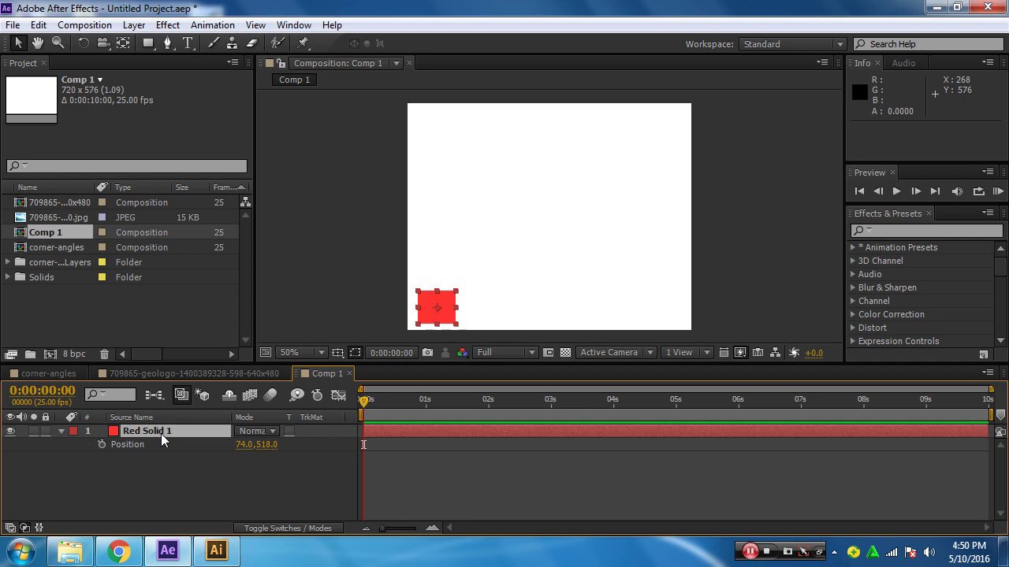
pyautogui.click(101, 444)
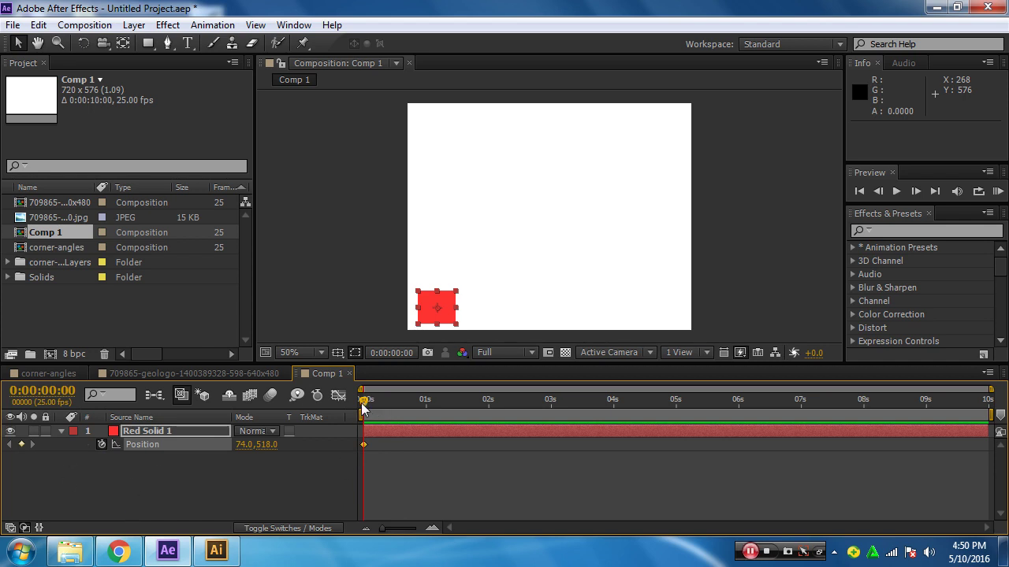
# Keyframe the red square at top-left (1s), top-right (about 2s) and bottom-right (3s), then reach 4s.
pyautogui.moveTo(374, 402); pyautogui.dragTo(423, 403)
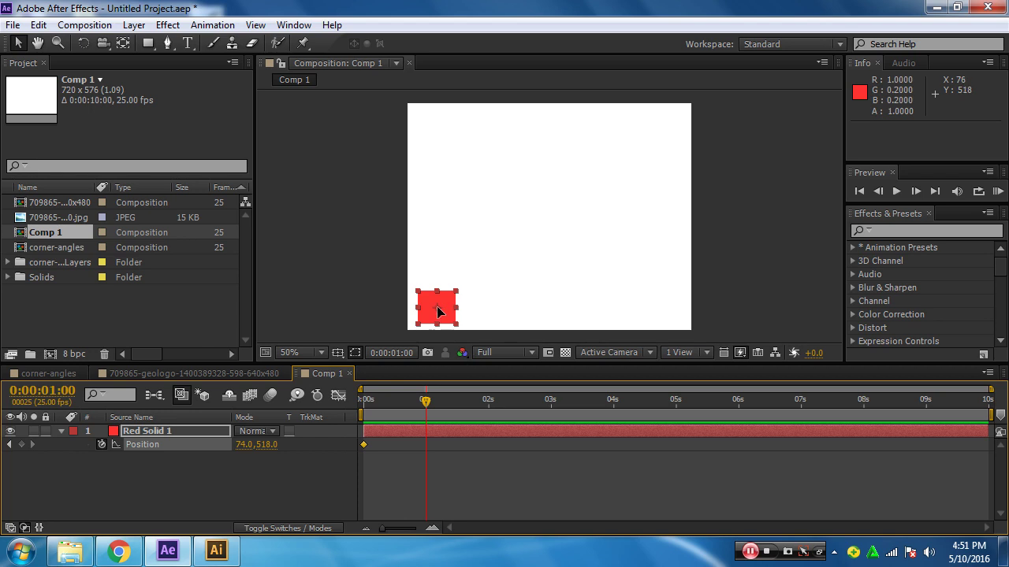
pyautogui.moveTo(436, 306); pyautogui.dragTo(441, 139)
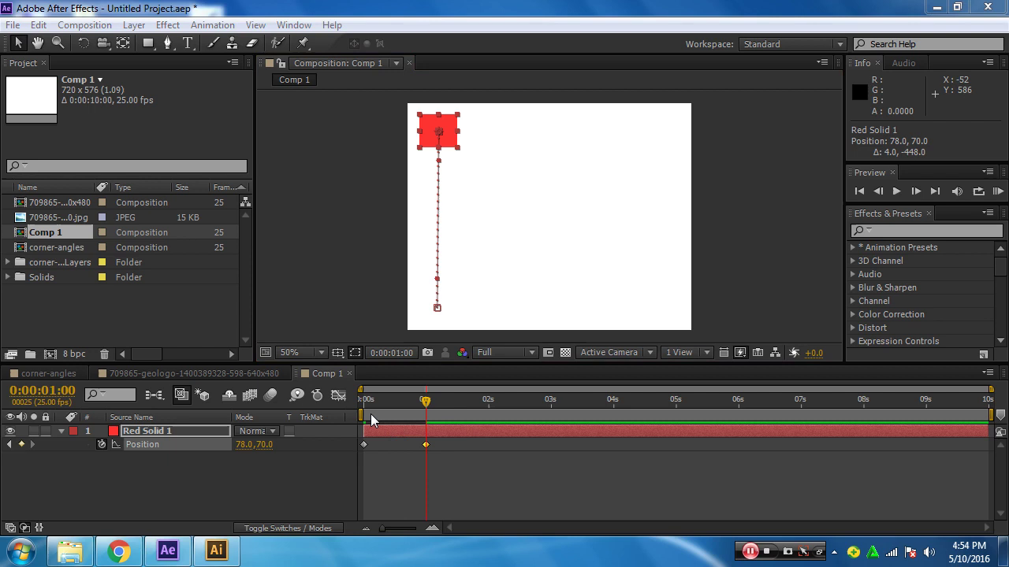
pyautogui.moveTo(364, 401); pyautogui.dragTo(363, 400)
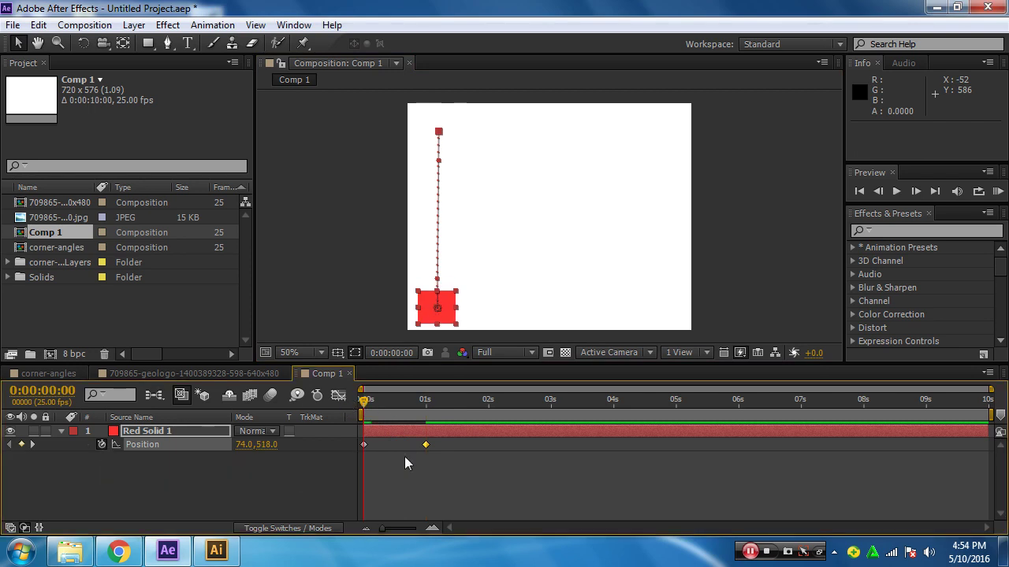
pyautogui.moveTo(364, 404); pyautogui.dragTo(425, 402)
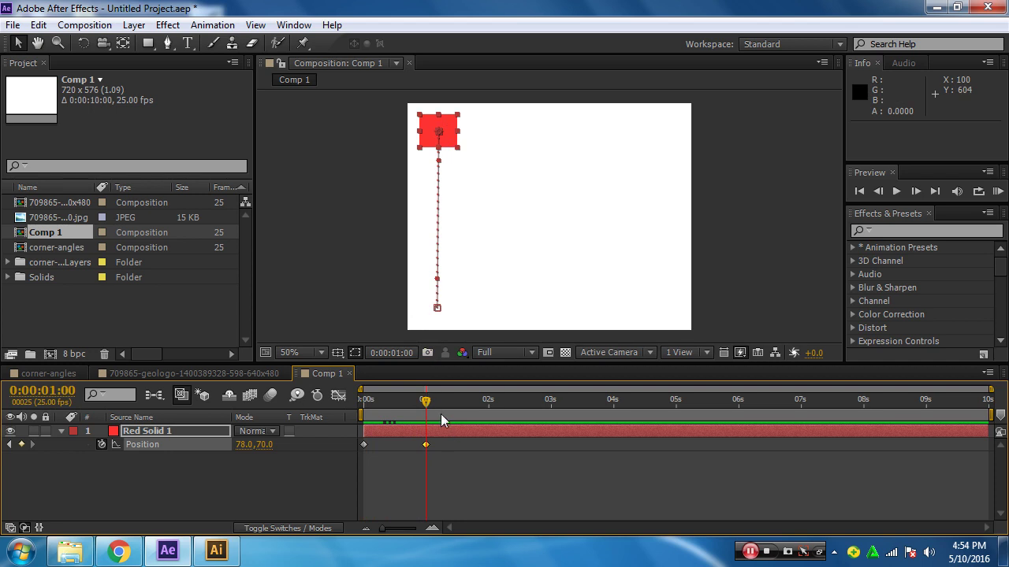
pyautogui.moveTo(425, 407); pyautogui.dragTo(486, 411)
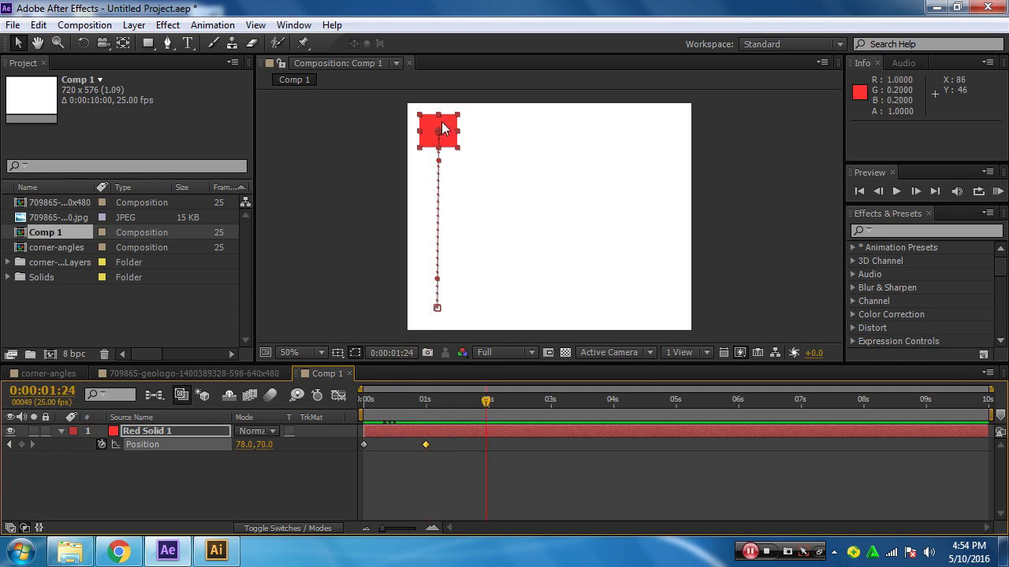
pyautogui.moveTo(442, 126)
pyautogui.mouseDown()
pyautogui.moveTo(625, 140)
pyautogui.moveTo(661, 131)
pyautogui.mouseUp()
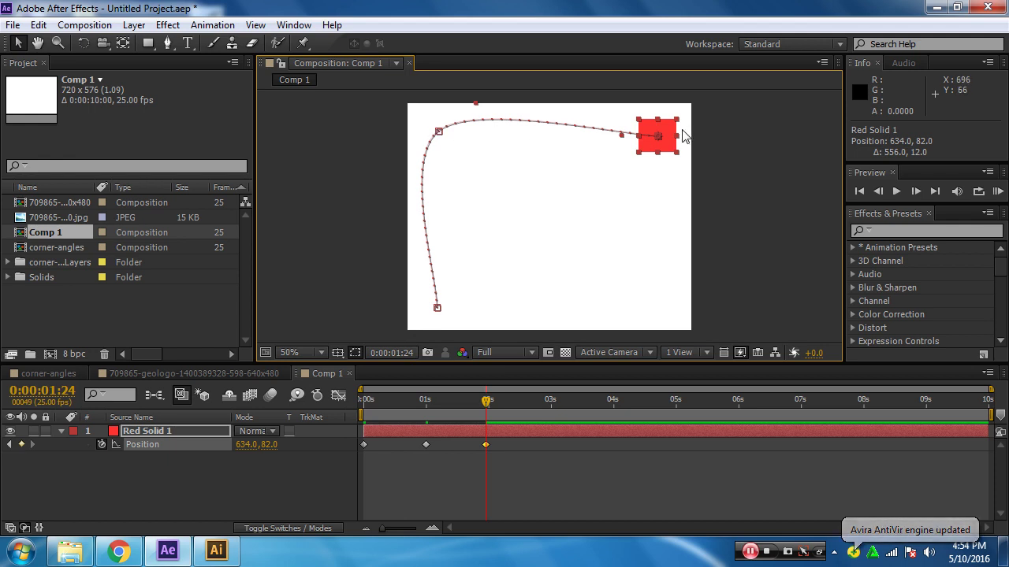
pyautogui.click(552, 399)
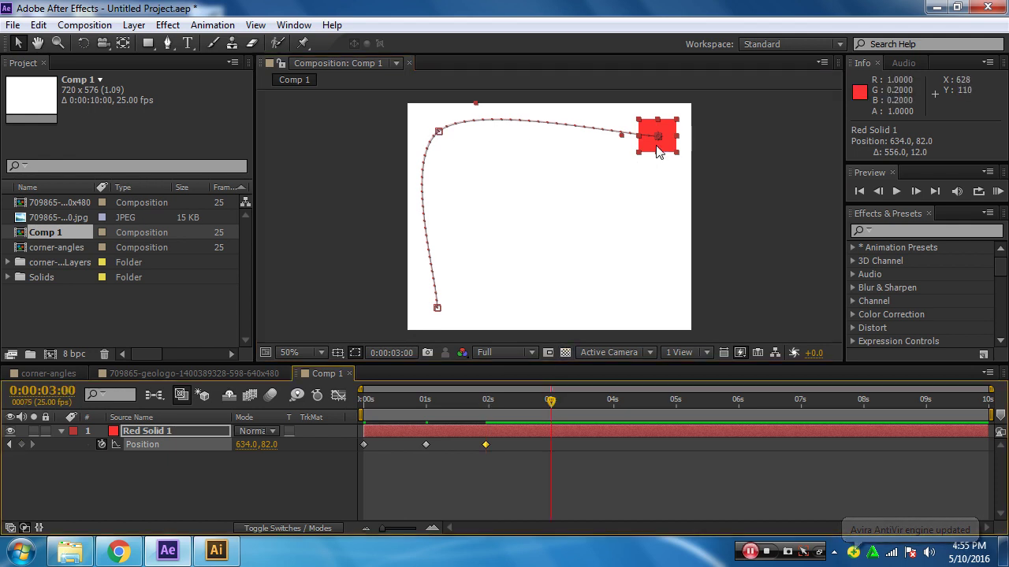
pyautogui.moveTo(662, 152)
pyautogui.mouseDown()
pyautogui.moveTo(655, 317)
pyautogui.moveTo(450, 320)
pyautogui.mouseUp()
pyautogui.click(613, 401)
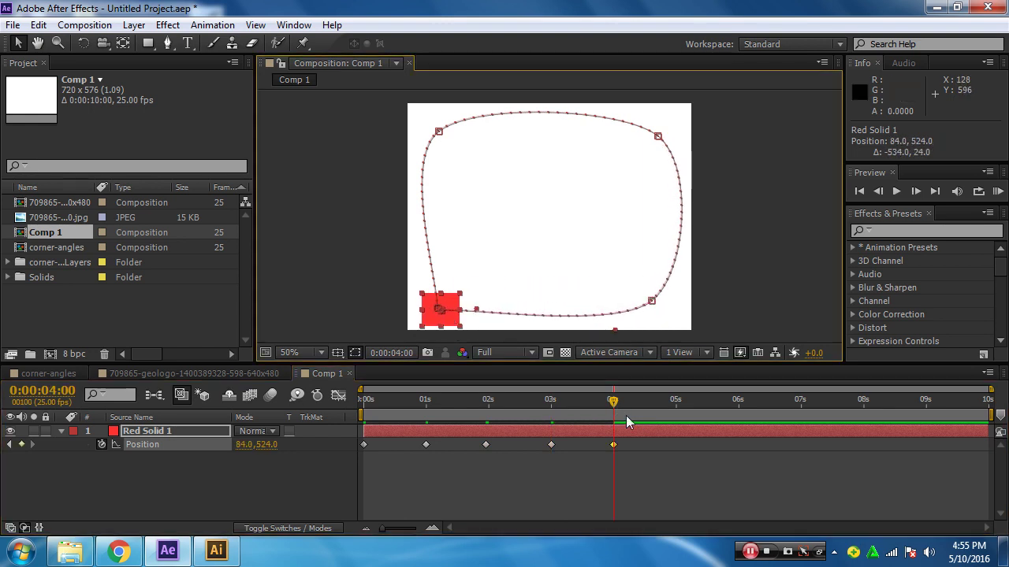
# Set the work area end at 4 seconds and preview the red square's loop.
pyautogui.press('n')
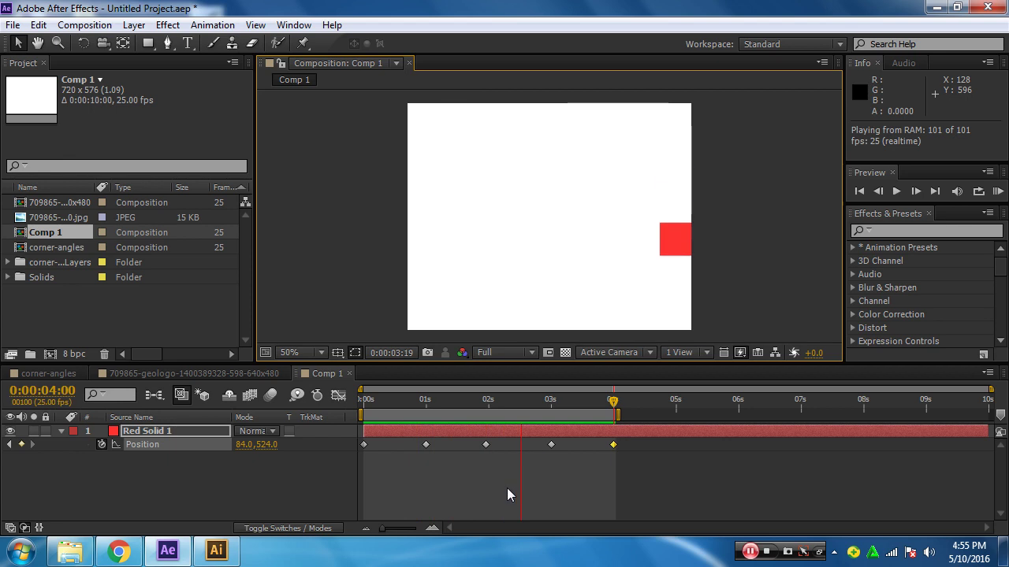
pyautogui.press('space')
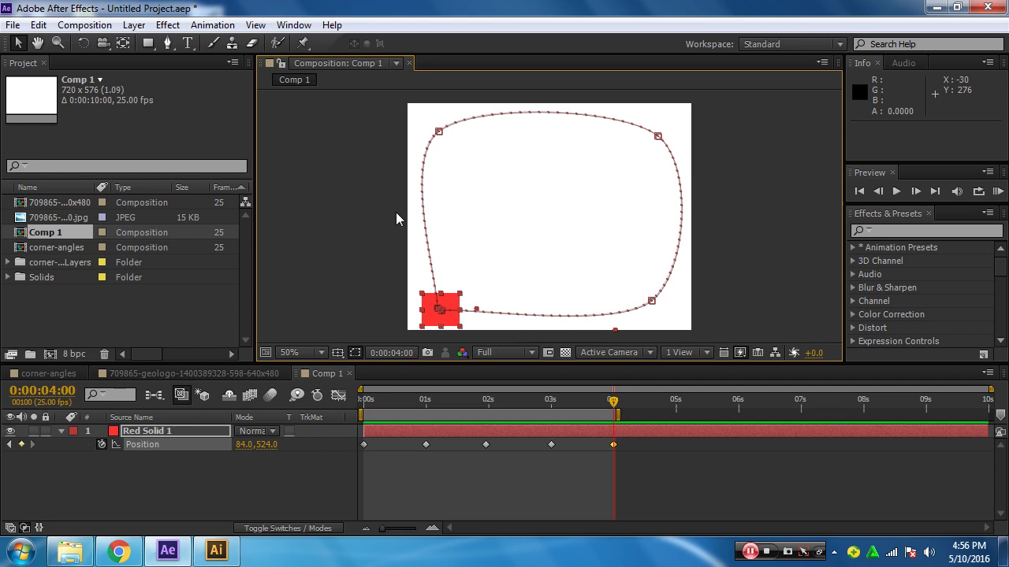
# Make the top-right, bottom-right and top-left motion-path corners sharp with the Convert Vertex Tool.
pyautogui.click(167, 44)
pyautogui.click(167, 45)
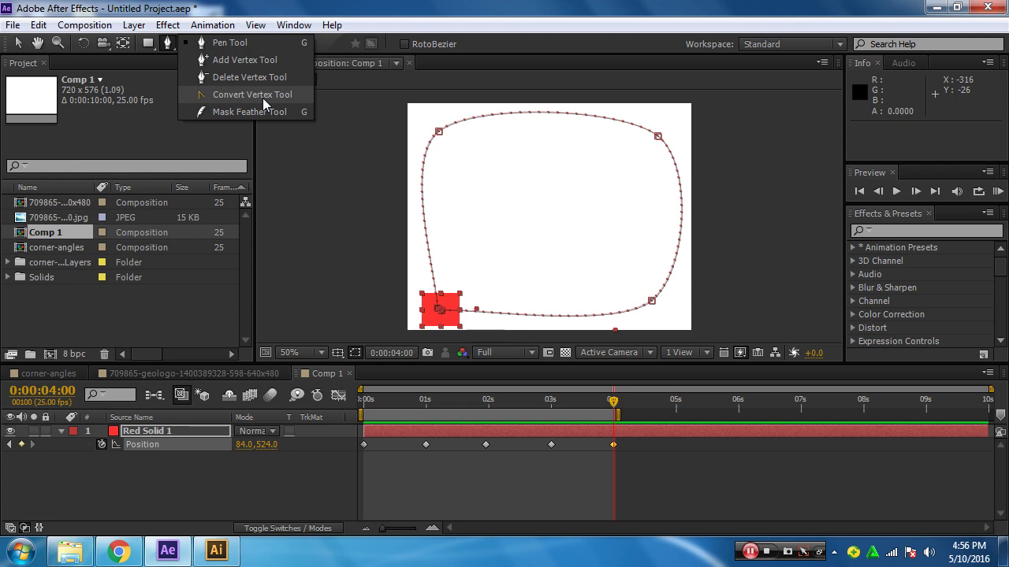
pyautogui.click(263, 98)
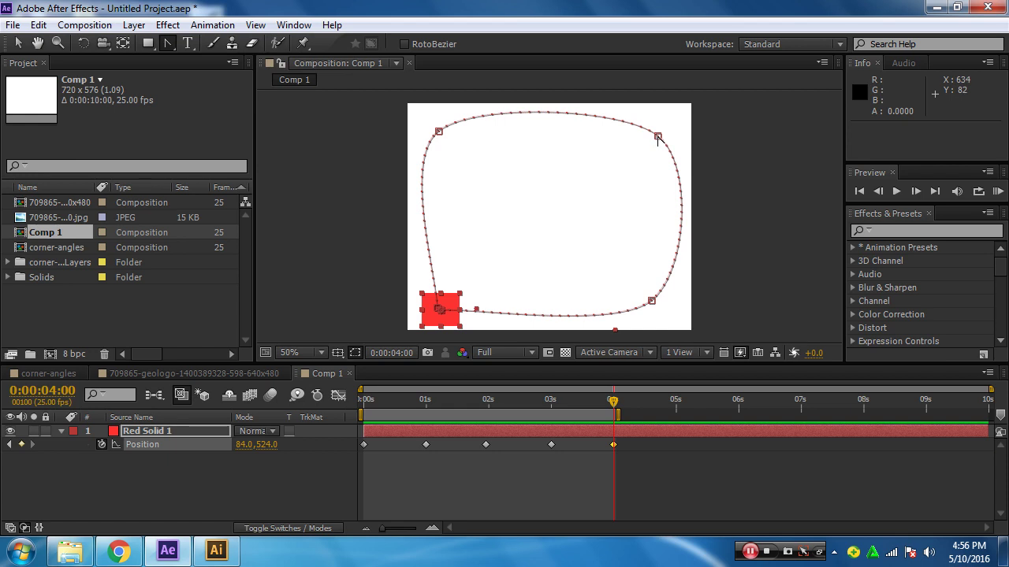
pyautogui.click(658, 138)
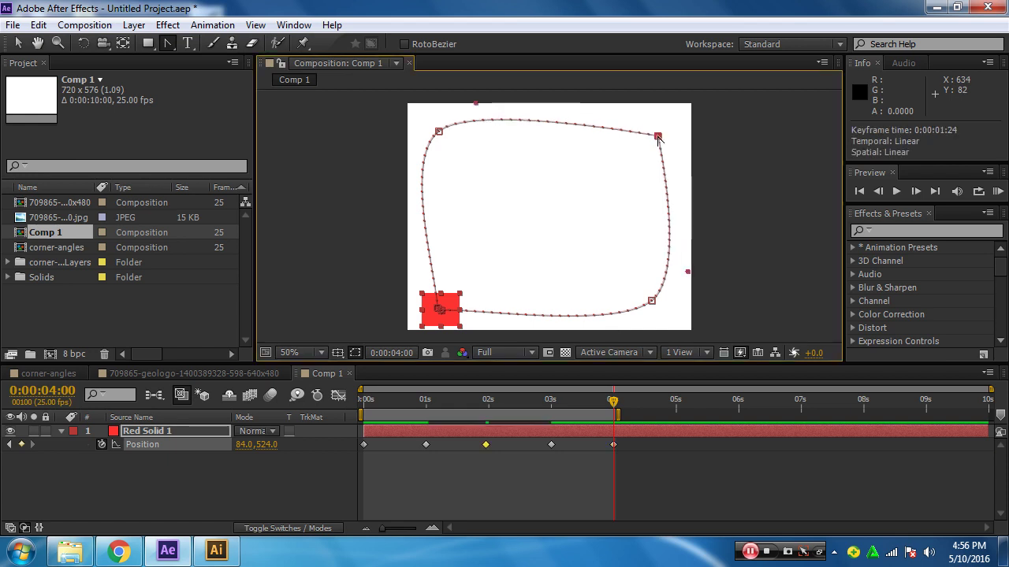
pyautogui.click(651, 301)
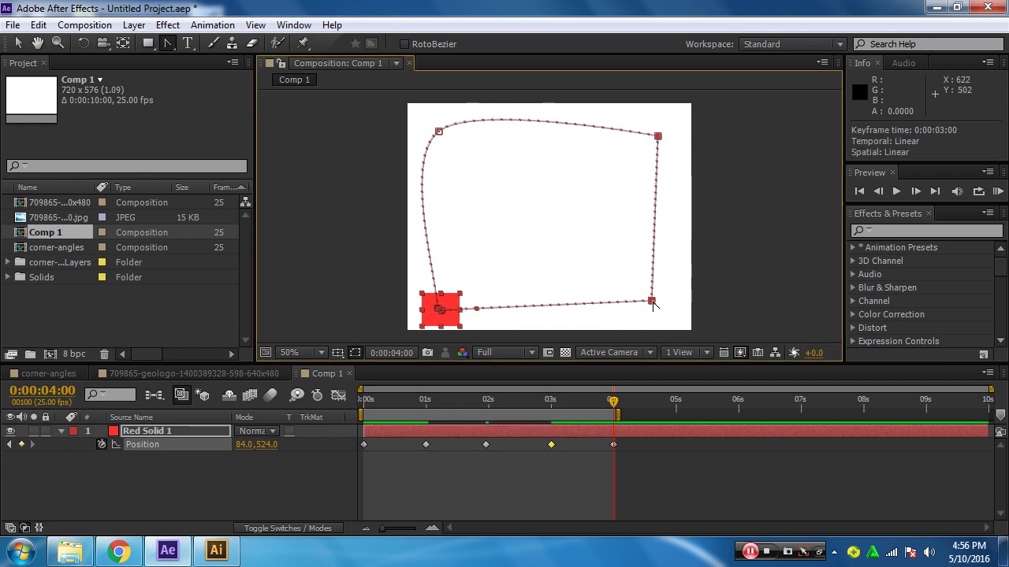
pyautogui.click(439, 132)
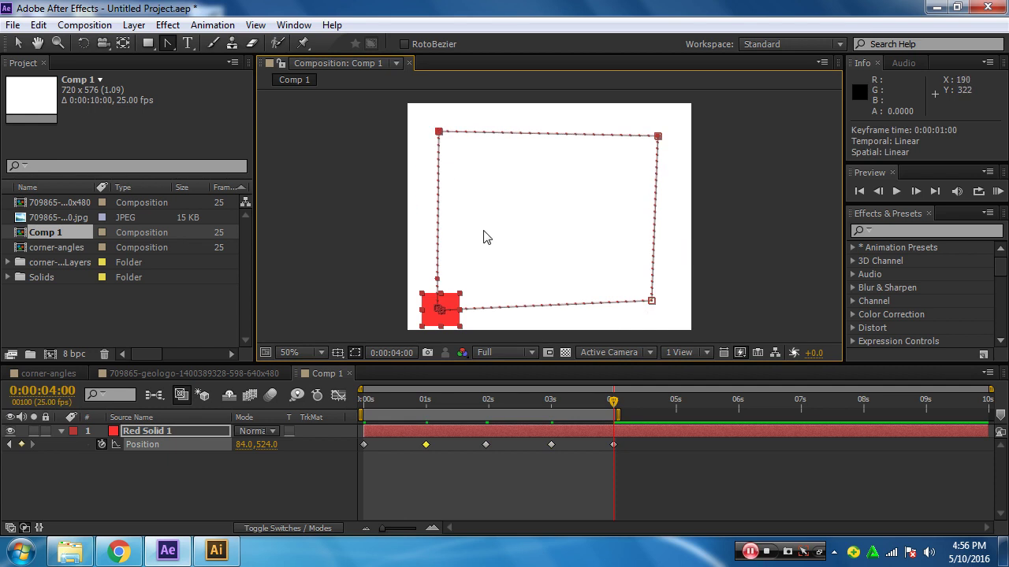
# Nudge the right-hand corners to square the rectangle, then RAM preview the motion.
pyautogui.press('v')
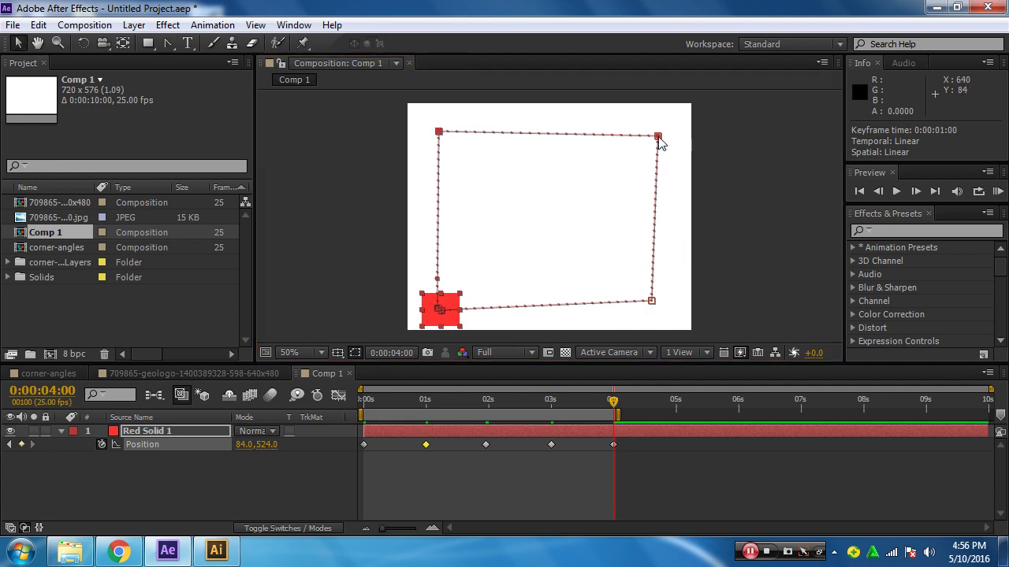
pyautogui.moveTo(658, 137); pyautogui.dragTo(657, 131)
pyautogui.moveTo(650, 300); pyautogui.dragTo(653, 310)
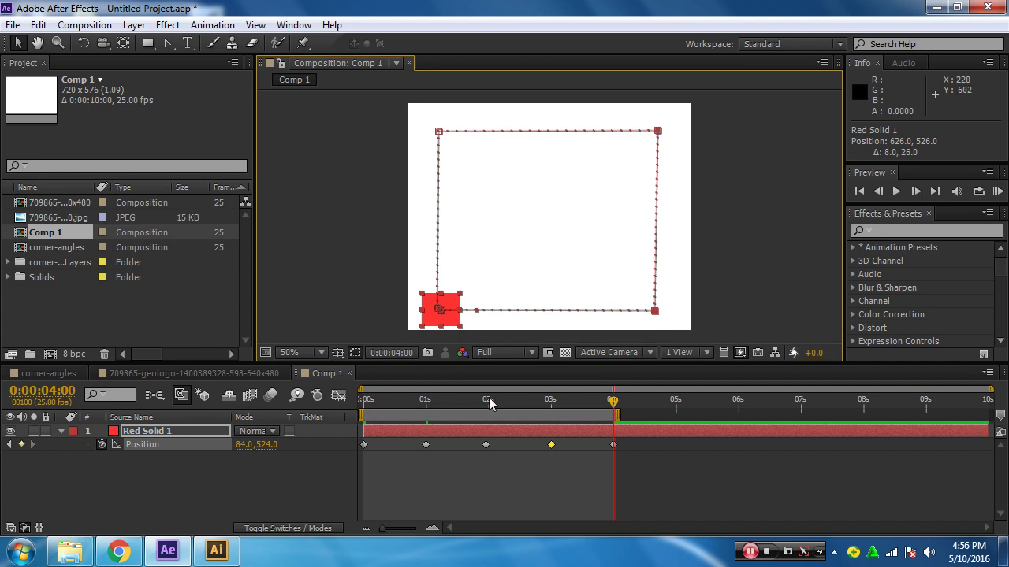
pyautogui.press('KP_0')
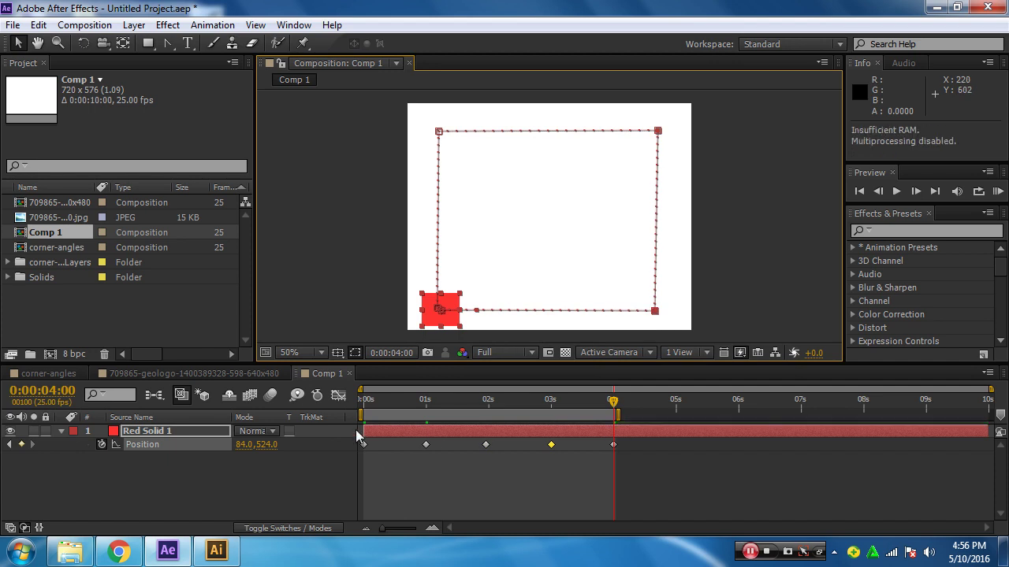